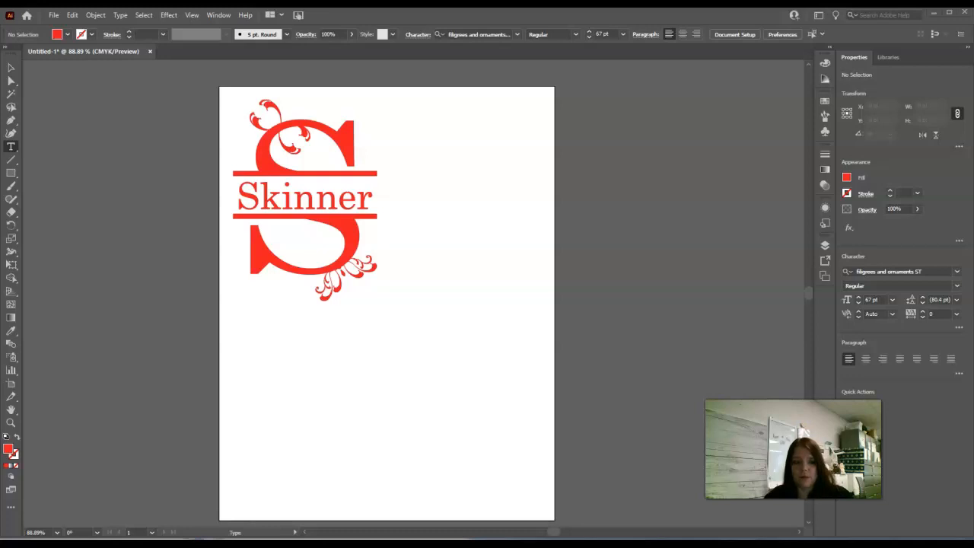
Inspect the finished split-letter monogram in outline view and return to the preview view.
{"action": "left_click", "coordinate": [487, 35]}
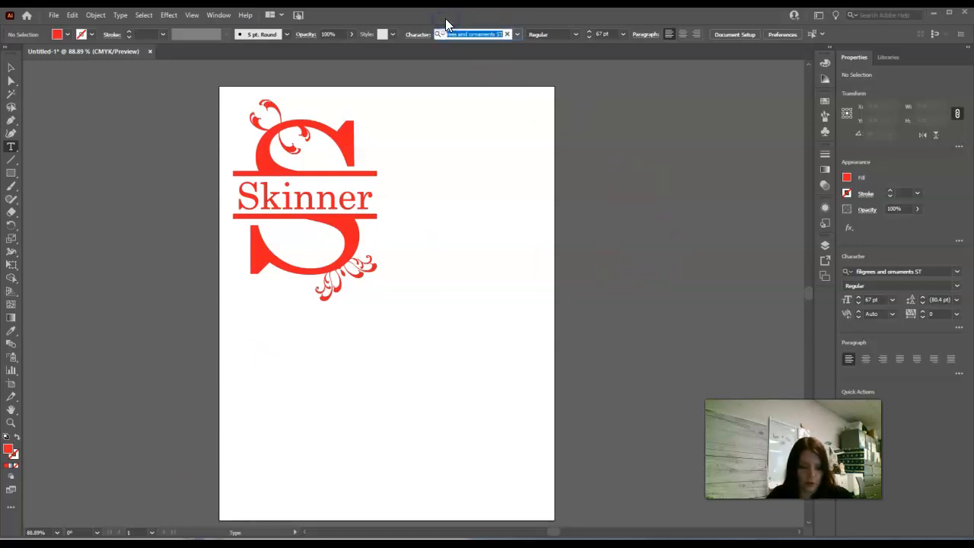
{"action": "left_click", "coordinate": [350, 161]}
{"action": "left_click", "coordinate": [11, 67]}
{"action": "left_click", "coordinate": [465, 172]}
{"action": "key", "text": "Delete"}
{"action": "key", "text": "ctrl+y"}
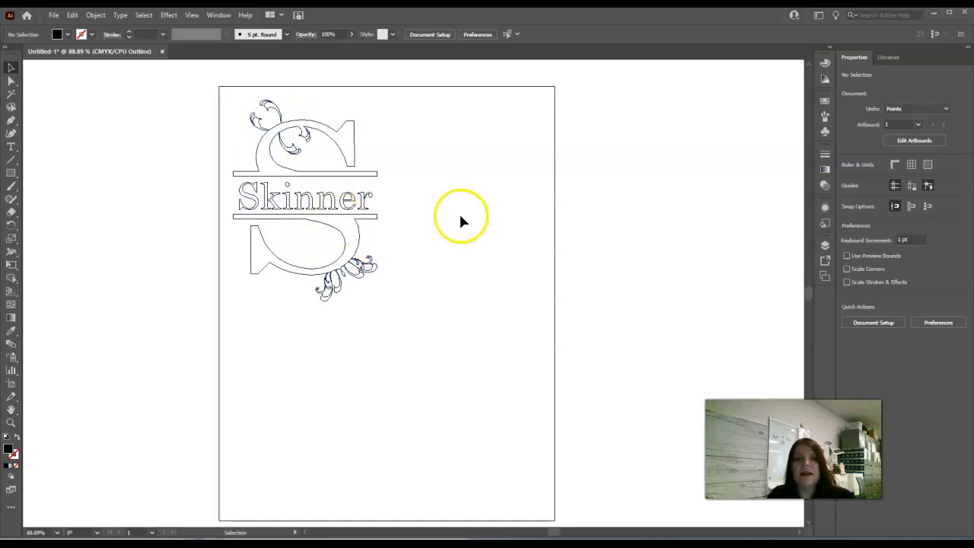
{"action": "key", "text": "ctrl+y"}
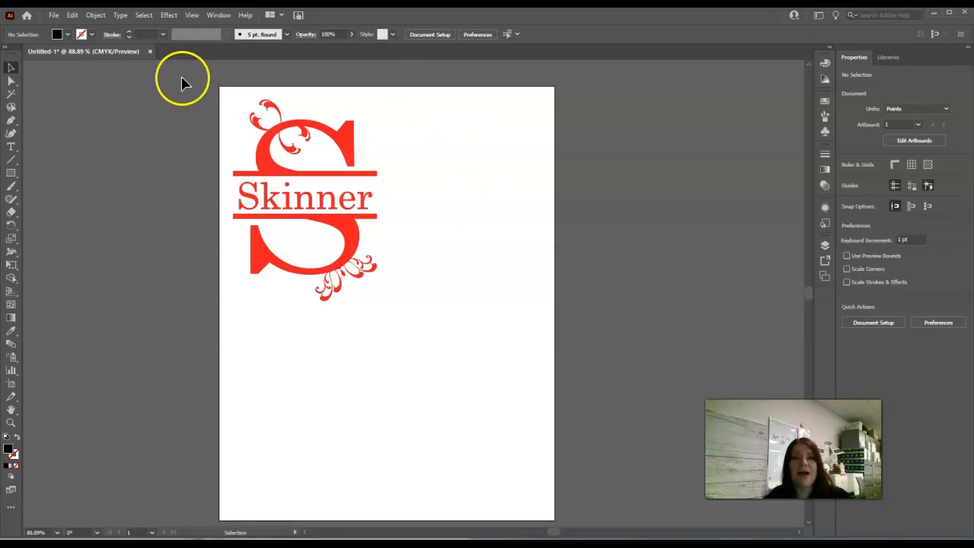
Create a new Letter-size print document, 612 x 792 pt.
{"action": "left_click", "coordinate": [53, 16]}
{"action": "left_click", "coordinate": [67, 27]}
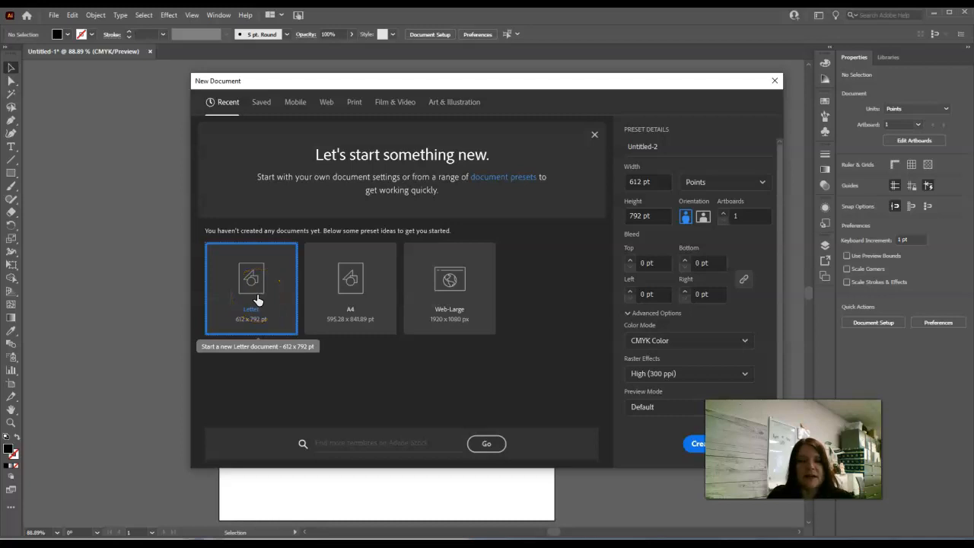
{"action": "left_click", "coordinate": [682, 444]}
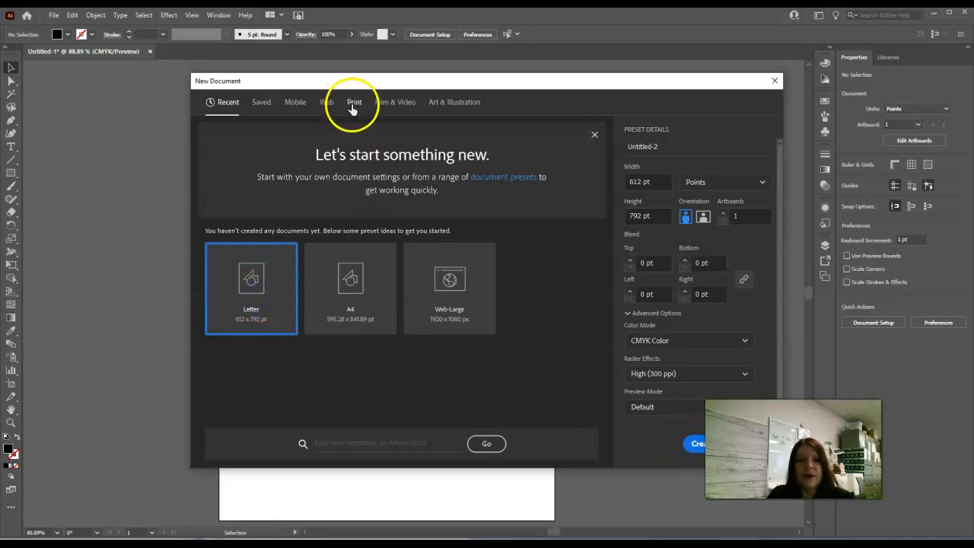
{"action": "left_click", "coordinate": [352, 104]}
{"action": "left_click", "coordinate": [297, 176]}
{"action": "left_click", "coordinate": [697, 449]}
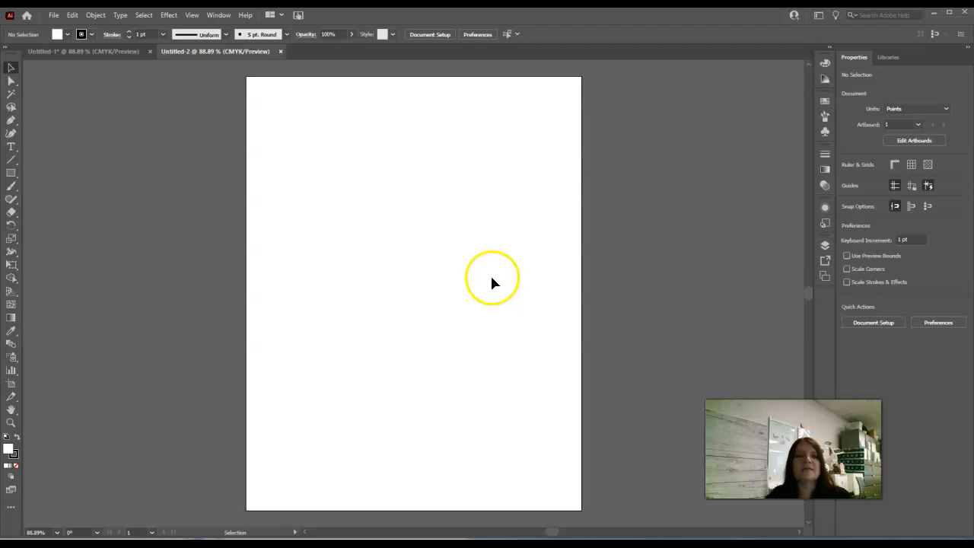
Check which of the available workspaces is active.
{"action": "left_click", "coordinate": [227, 16]}
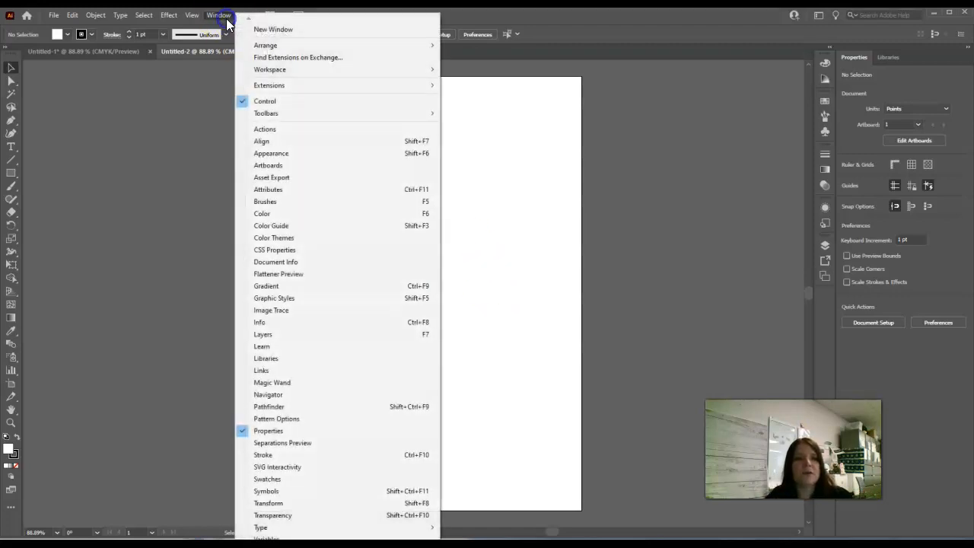
{"action": "mouse_move", "coordinate": [268, 71]}
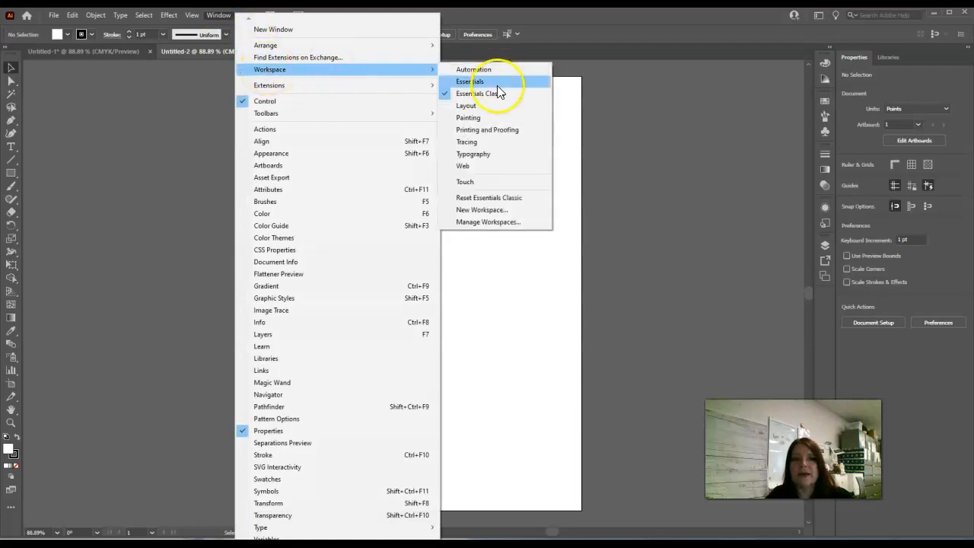
{"action": "left_click", "coordinate": [562, 39]}
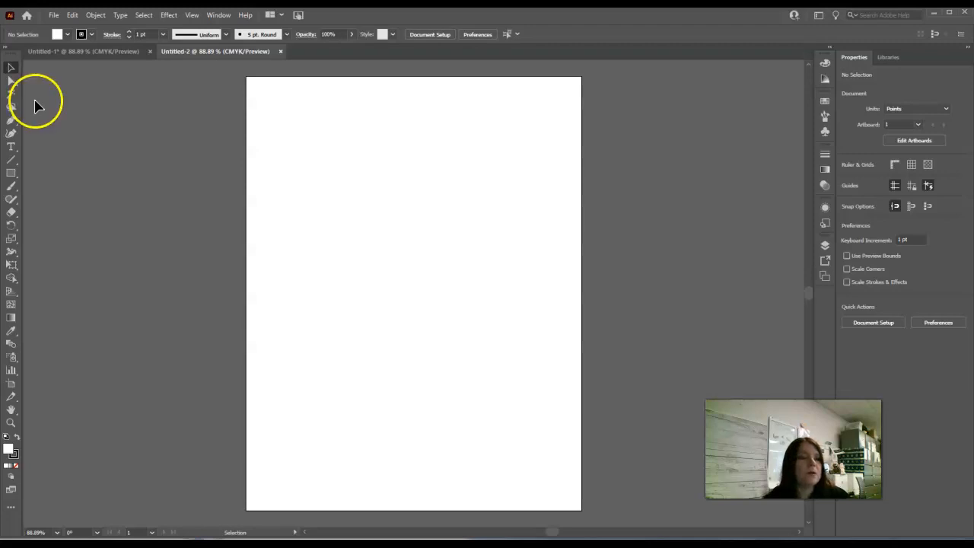
Add a point text object containing the capital letter T in the upper part of the artboard.
{"action": "left_click", "coordinate": [10, 149]}
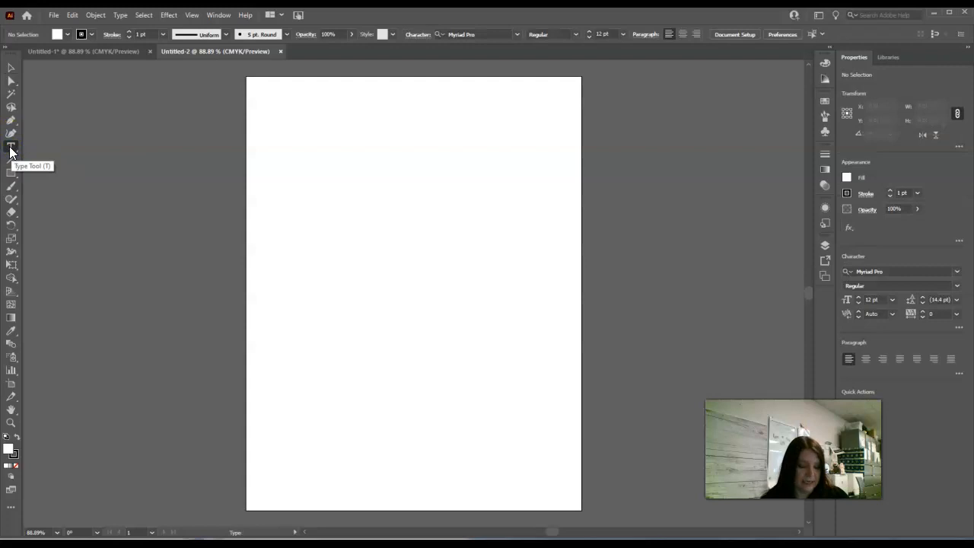
{"action": "key", "text": "ctrl+1"}
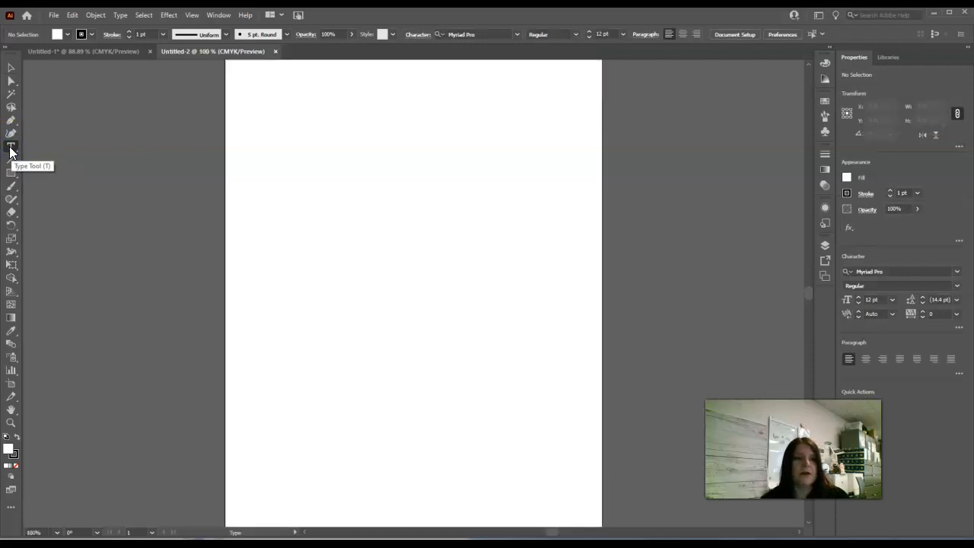
{"action": "left_click", "coordinate": [345, 166]}
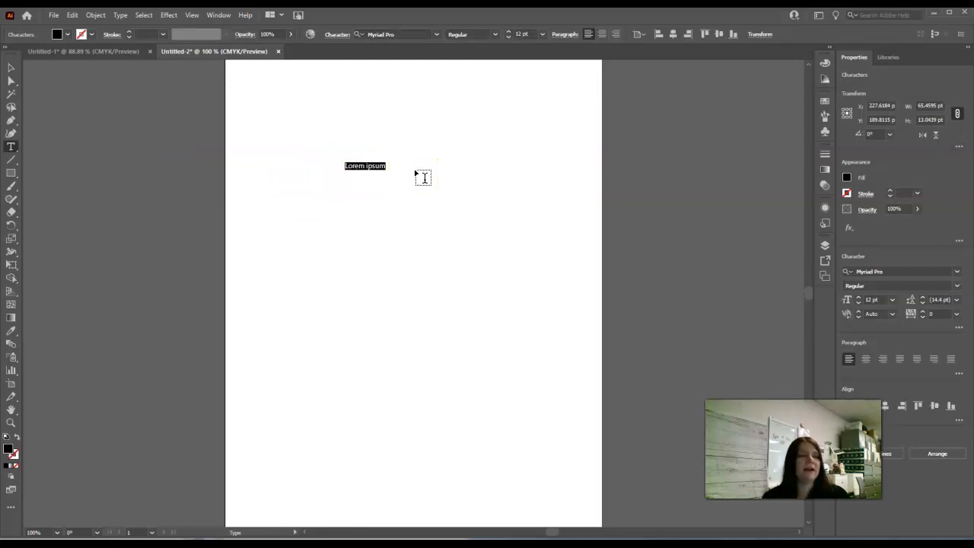
{"action": "key", "text": "BackSpace"}
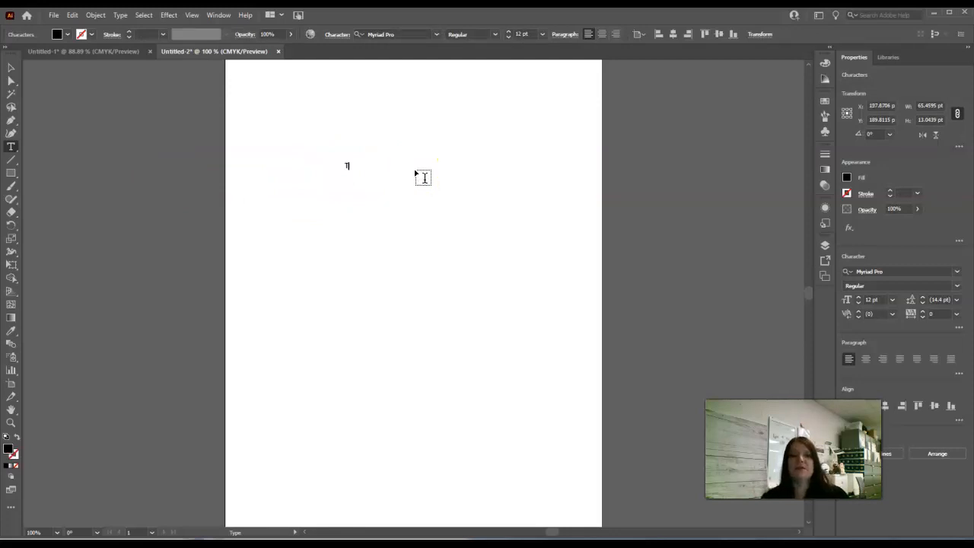
Set the font of the letter T to Century Schoolbook.
{"action": "left_click", "coordinate": [347, 164]}
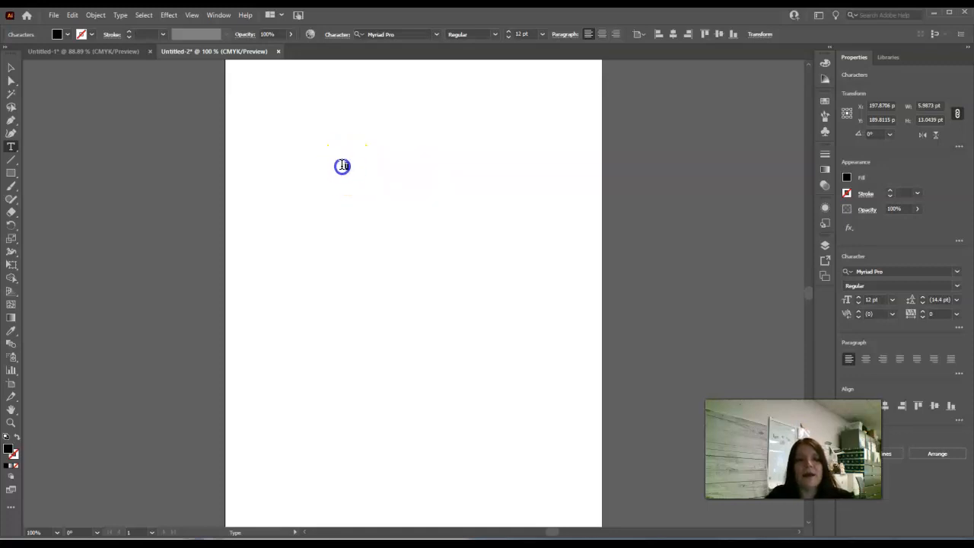
{"action": "left_click", "coordinate": [437, 34]}
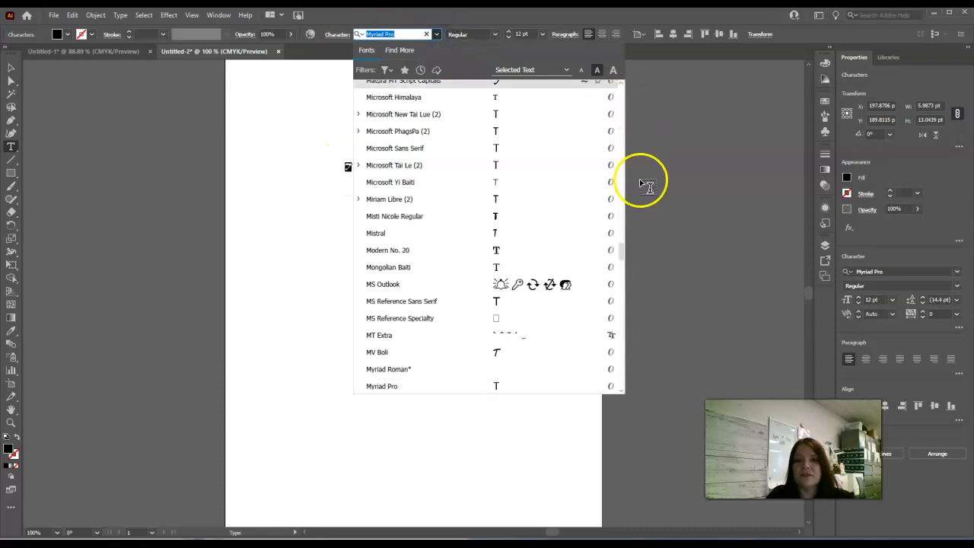
{"action": "left_click_drag", "start_coordinate": [620, 256], "coordinate": [631, 148]}
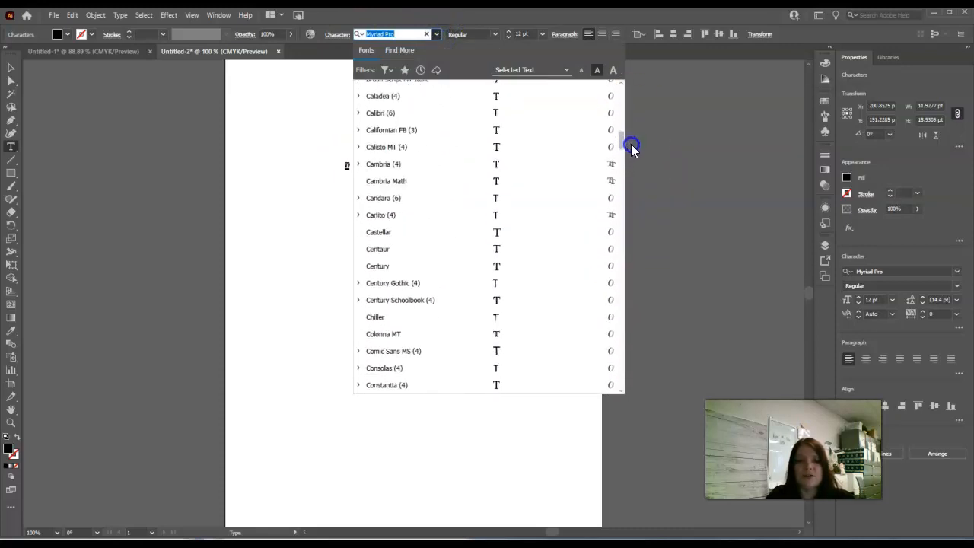
{"action": "left_click", "coordinate": [411, 301]}
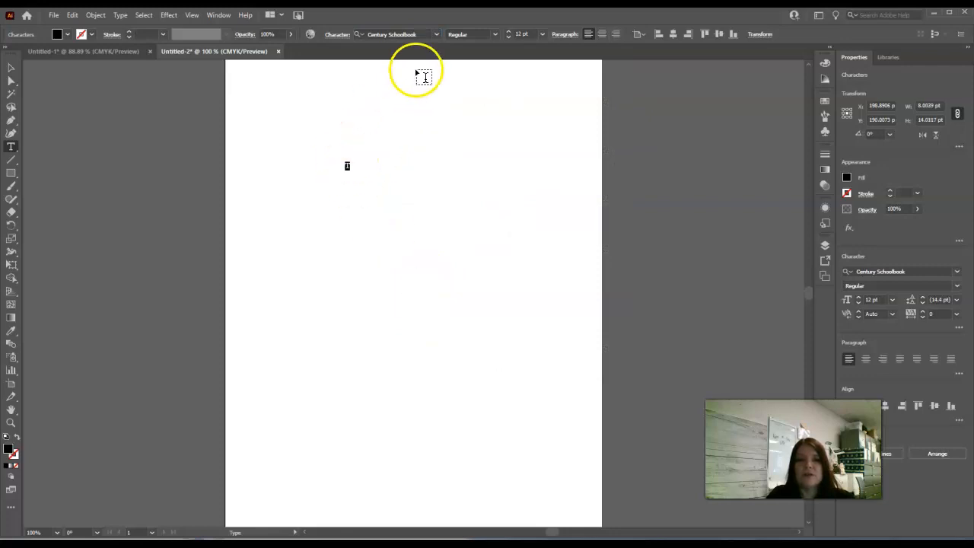
Set the font size of the letter T to 300 pt.
{"action": "left_click", "coordinate": [542, 35]}
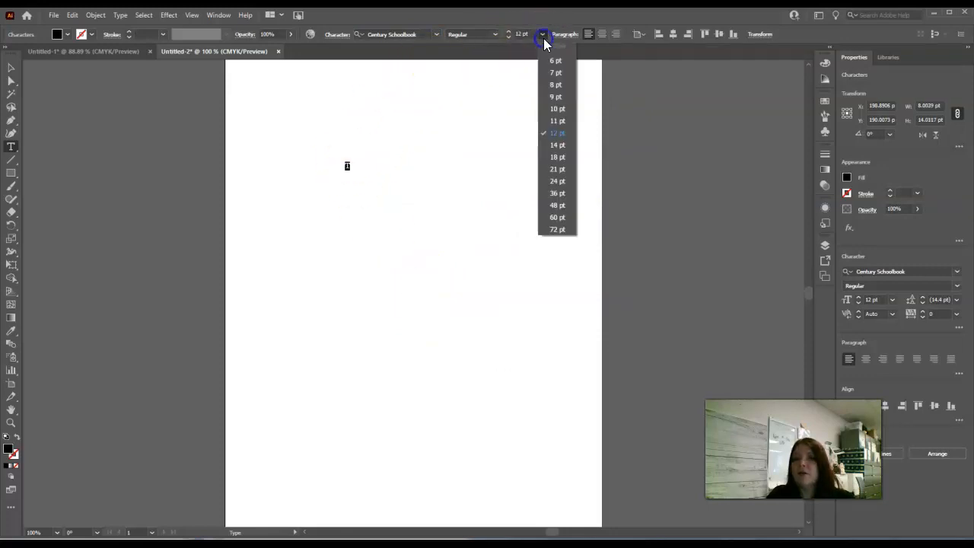
{"action": "left_click", "coordinate": [557, 230]}
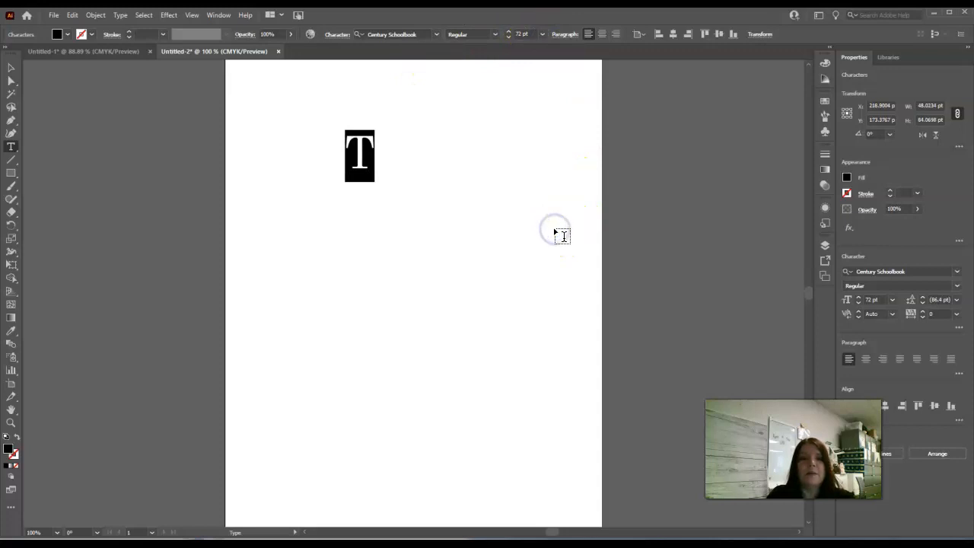
{"action": "left_click", "coordinate": [527, 34]}
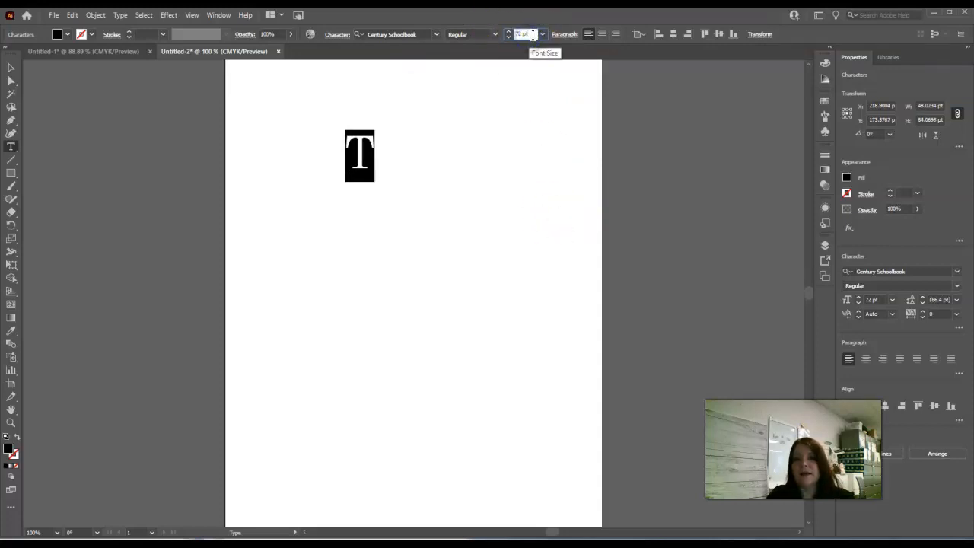
{"action": "type", "text": "300"}
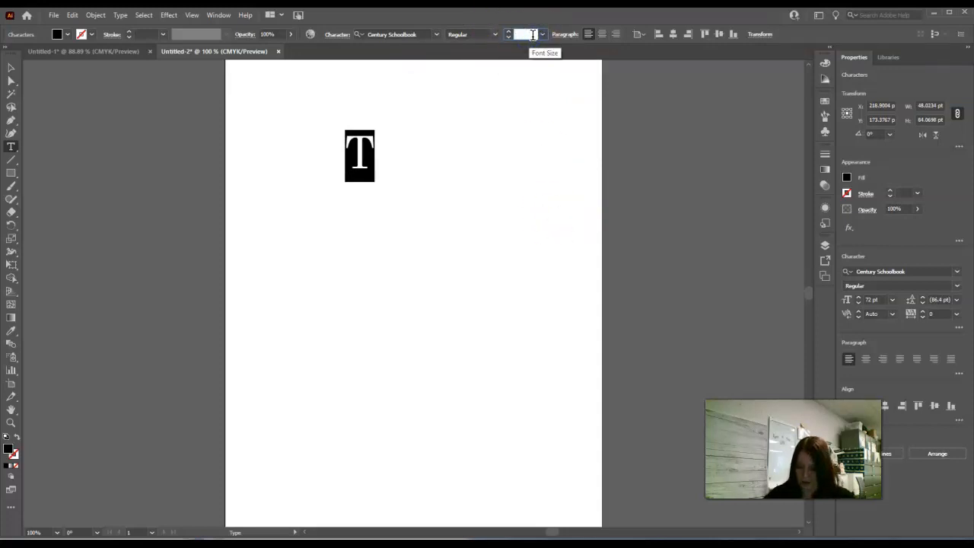
{"action": "key", "text": "Return"}
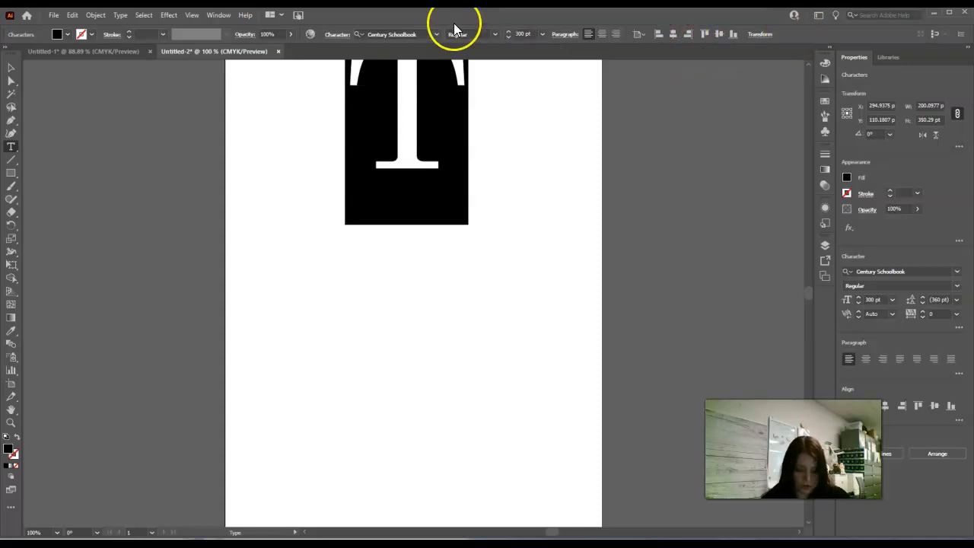
Move the large T down to the middle of the artboard and convert it to outlines.
{"action": "left_click", "coordinate": [11, 70]}
{"action": "left_click_drag", "start_coordinate": [406, 118], "coordinate": [411, 282]}
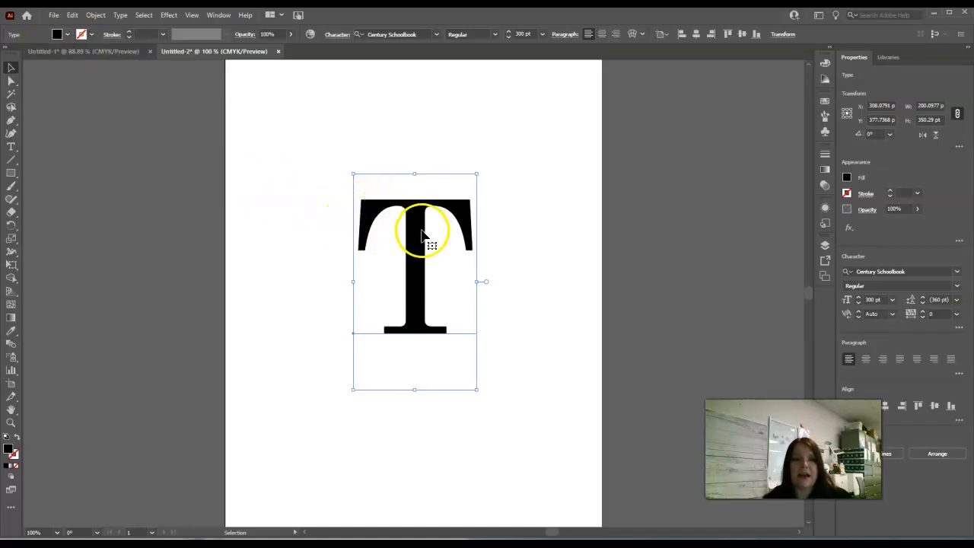
{"action": "left_click", "coordinate": [120, 15]}
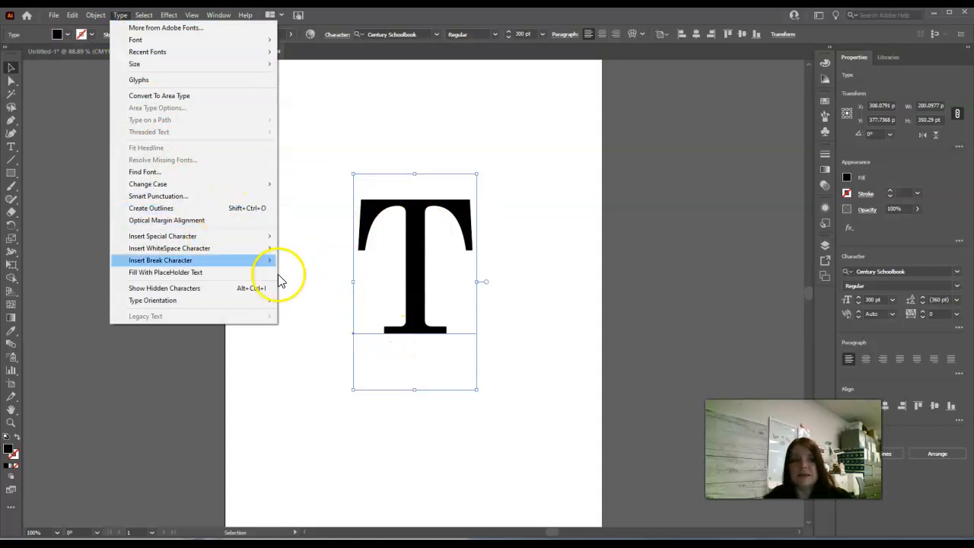
{"action": "left_click", "coordinate": [162, 208]}
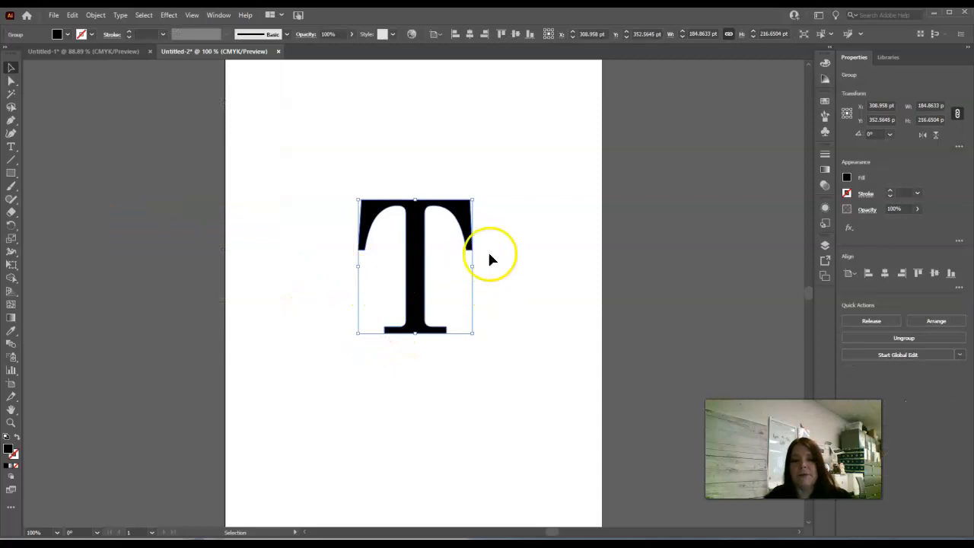
{"action": "left_click", "coordinate": [503, 250]}
{"action": "left_click", "coordinate": [429, 218]}
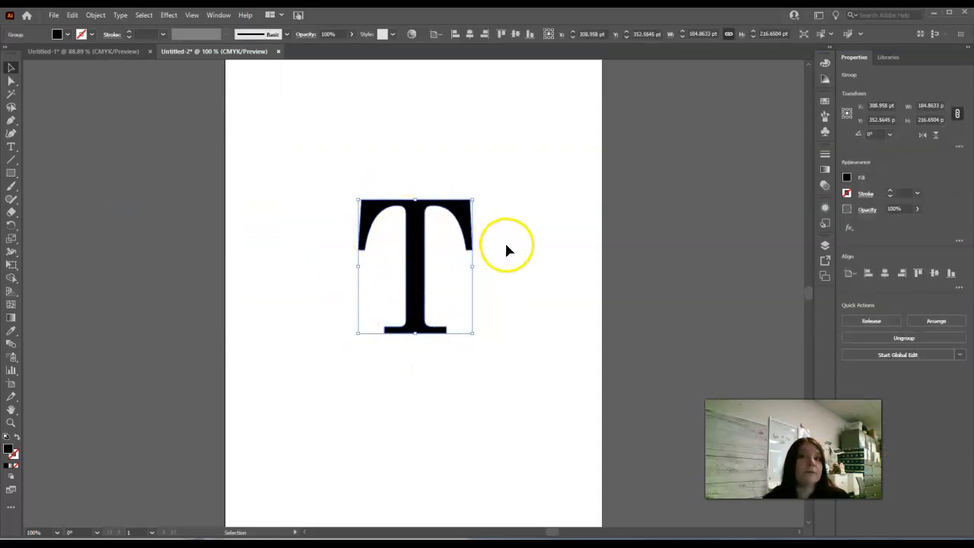
{"action": "left_click", "coordinate": [514, 266]}
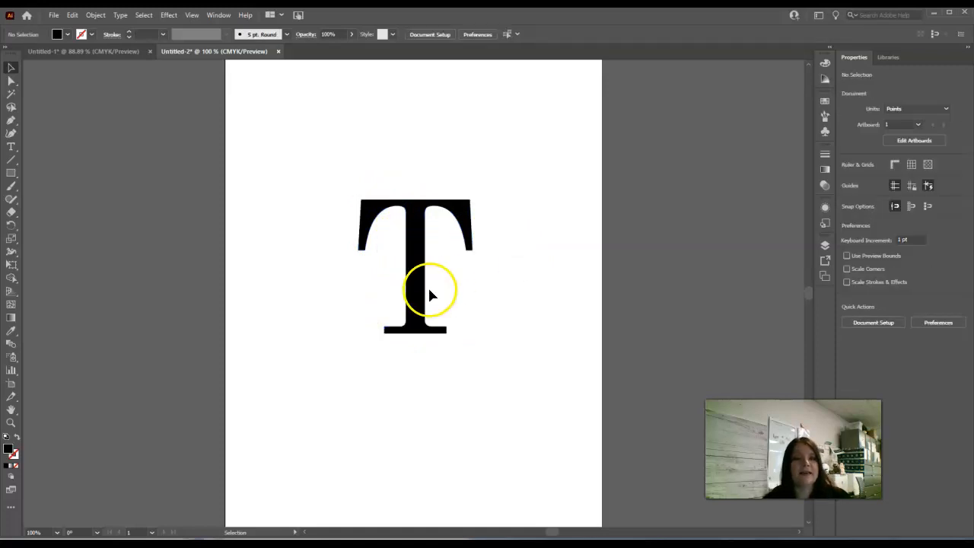
{"action": "left_click", "coordinate": [388, 251]}
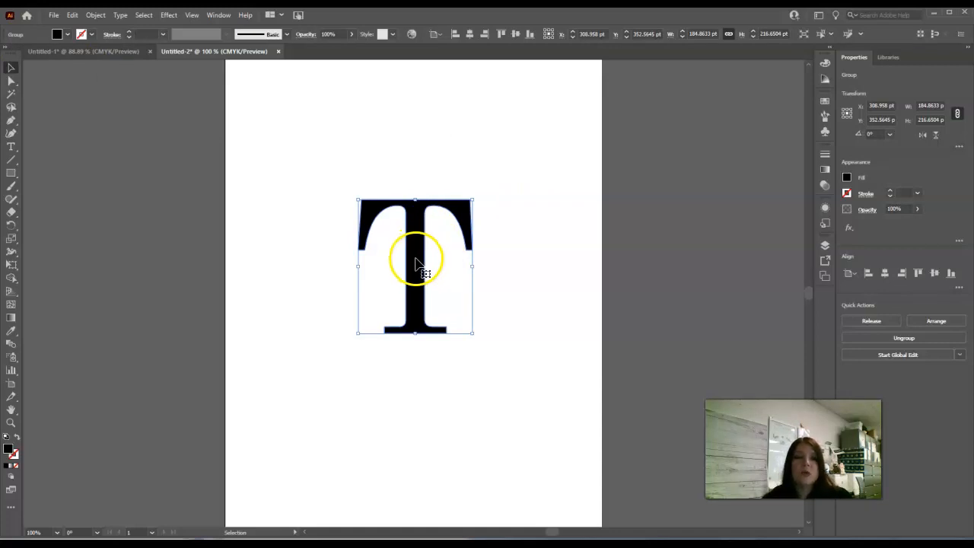
{"action": "left_click", "coordinate": [516, 271]}
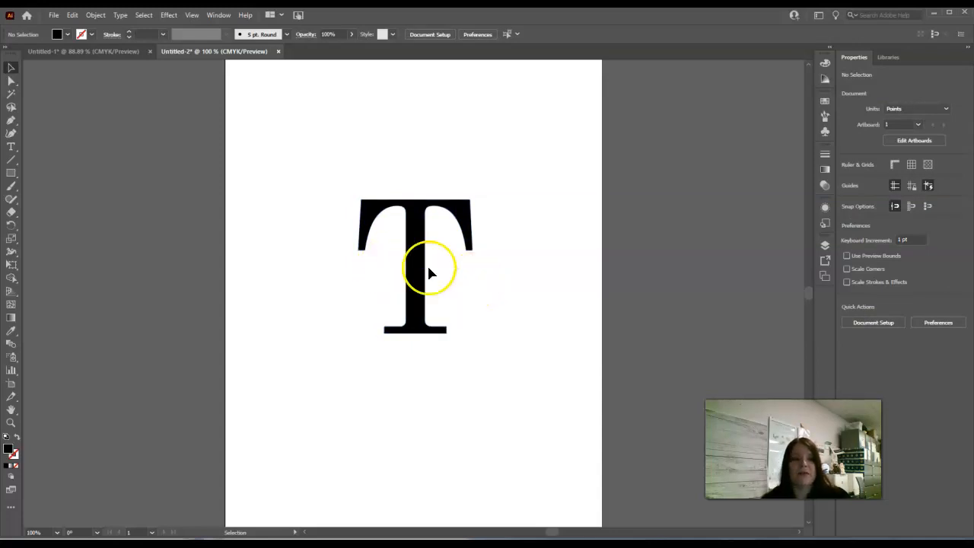
Draw a thin horizontal rectangle about 196 x 13 pt across the stem of the T, slightly wider than the letter.
{"action": "left_click", "coordinate": [12, 174]}
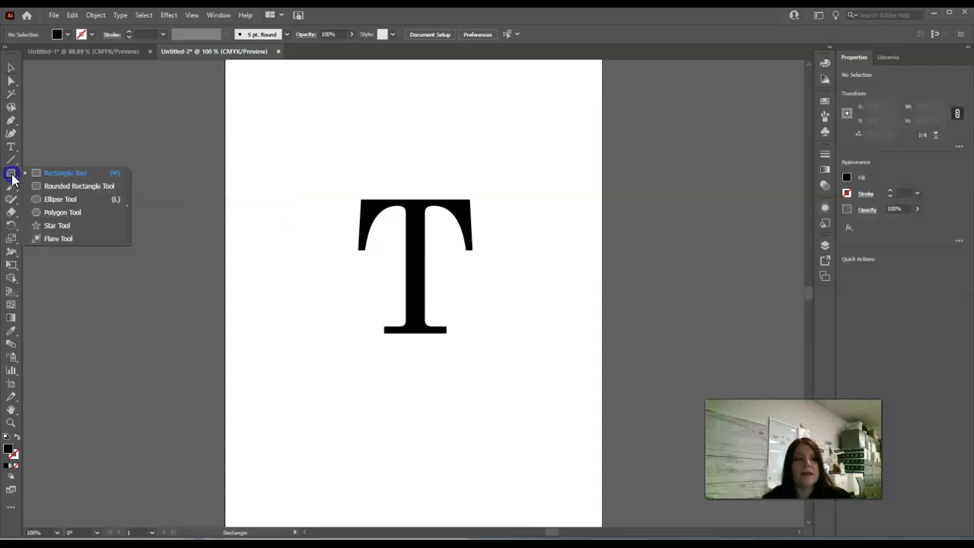
{"action": "left_click", "coordinate": [60, 176]}
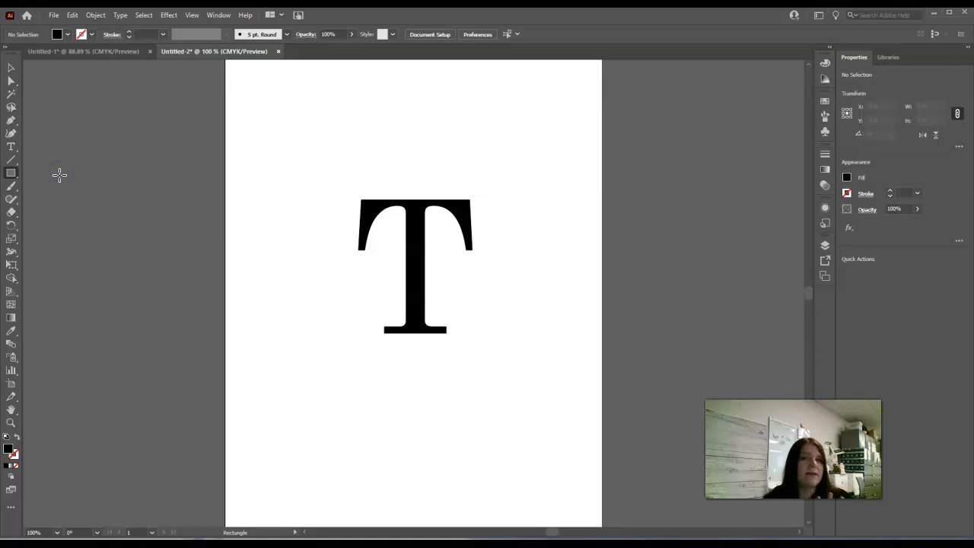
{"action": "left_click_drag", "start_coordinate": [354, 261], "coordinate": [474, 267]}
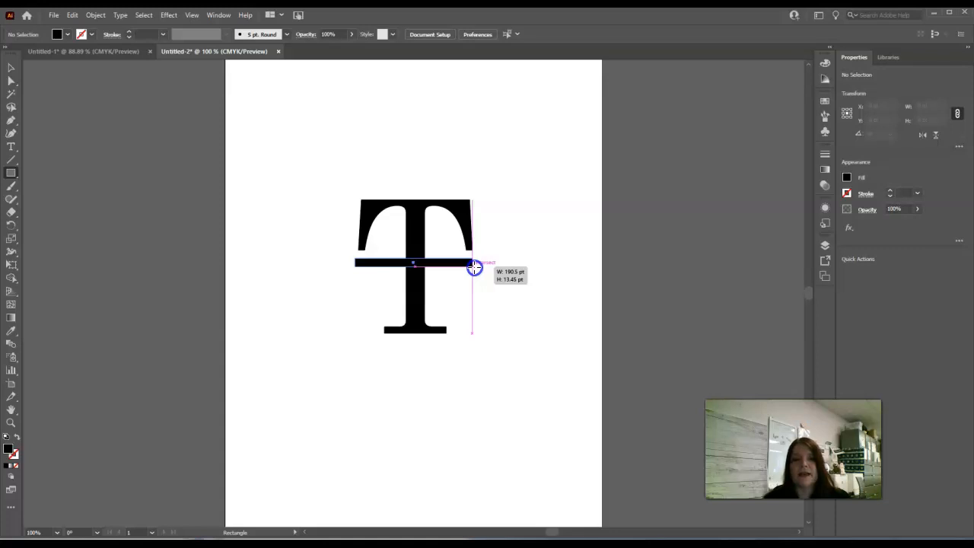
{"action": "left_click_drag", "start_coordinate": [474, 267], "coordinate": [477, 267]}
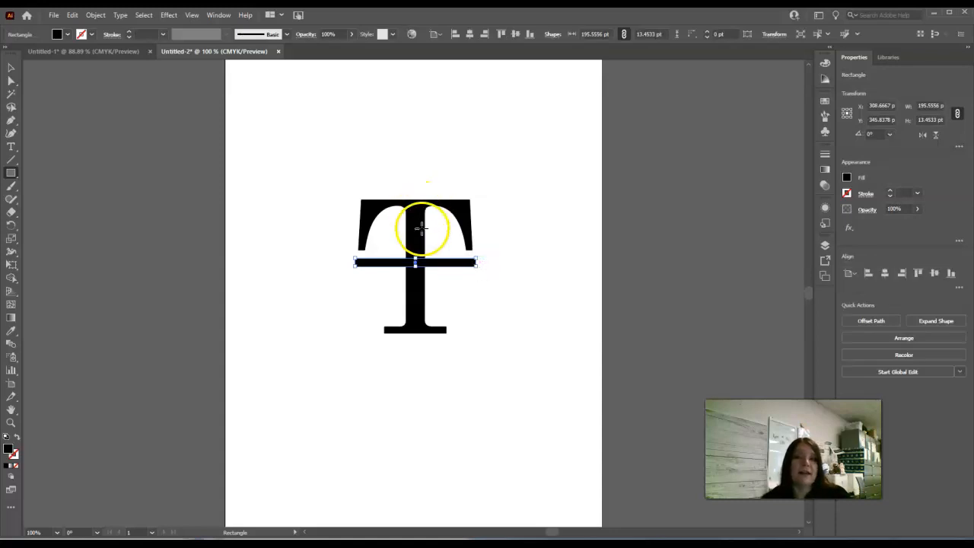
Center the thin rectangle and the T on each other horizontally and vertically, and subtract the rectangle from the letter.
{"action": "left_click", "coordinate": [12, 69]}
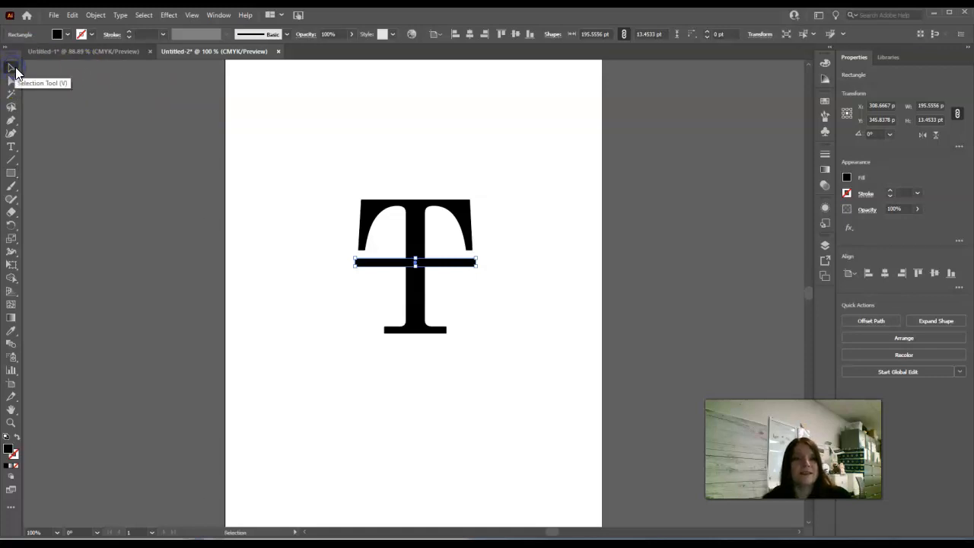
{"action": "left_click_drag", "start_coordinate": [290, 121], "coordinate": [563, 363]}
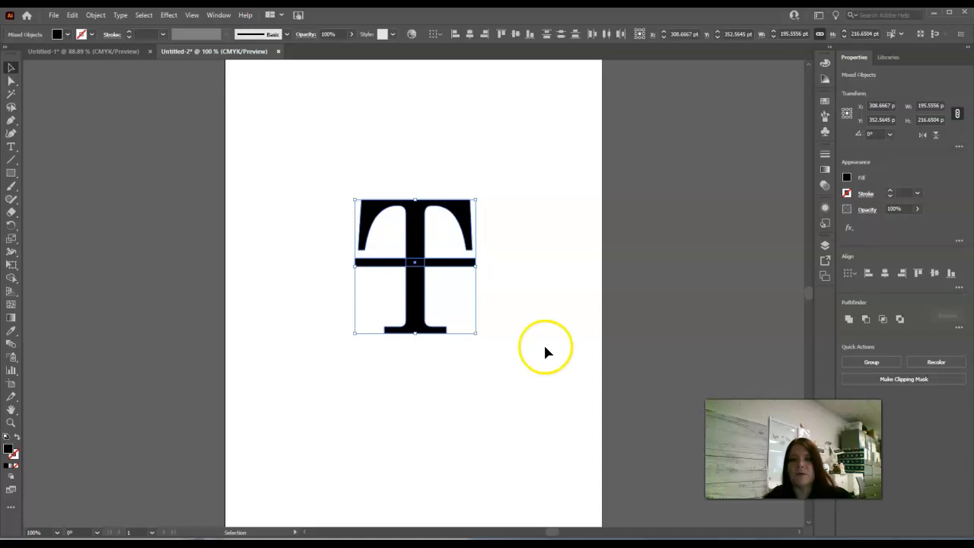
{"action": "left_click", "coordinate": [885, 274]}
{"action": "left_click", "coordinate": [935, 272]}
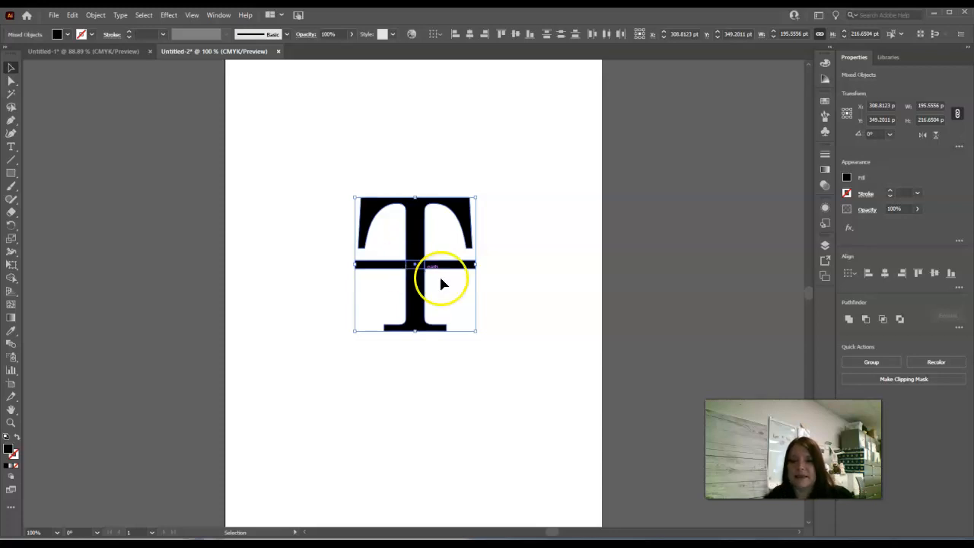
{"action": "left_click", "coordinate": [865, 320]}
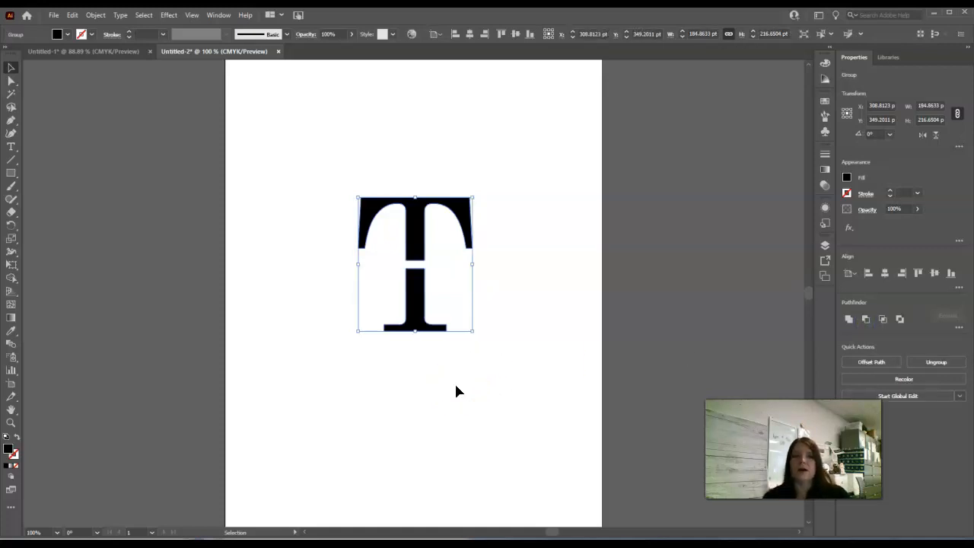
Ungroup the split T so its upper and lower halves are separate objects.
{"action": "left_click", "coordinate": [14, 35]}
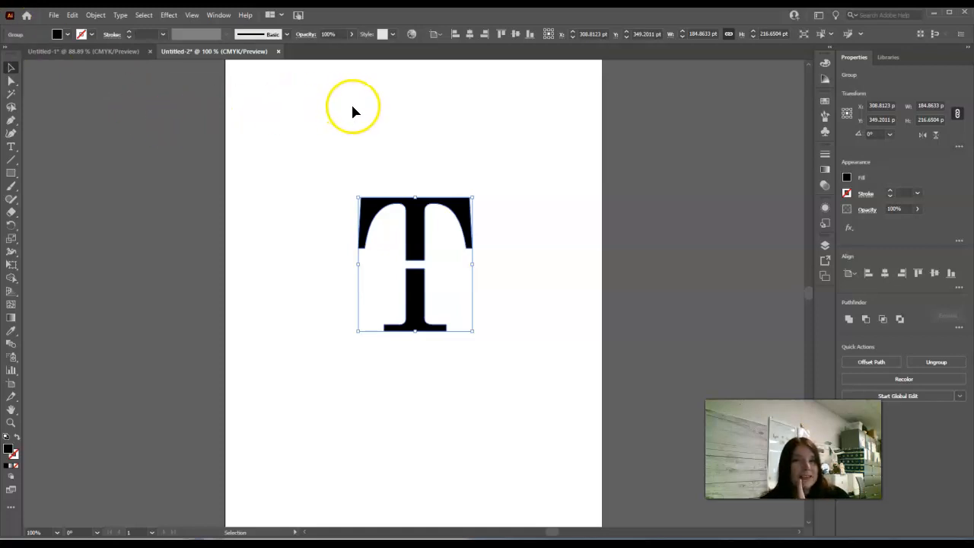
{"action": "right_click", "coordinate": [412, 249]}
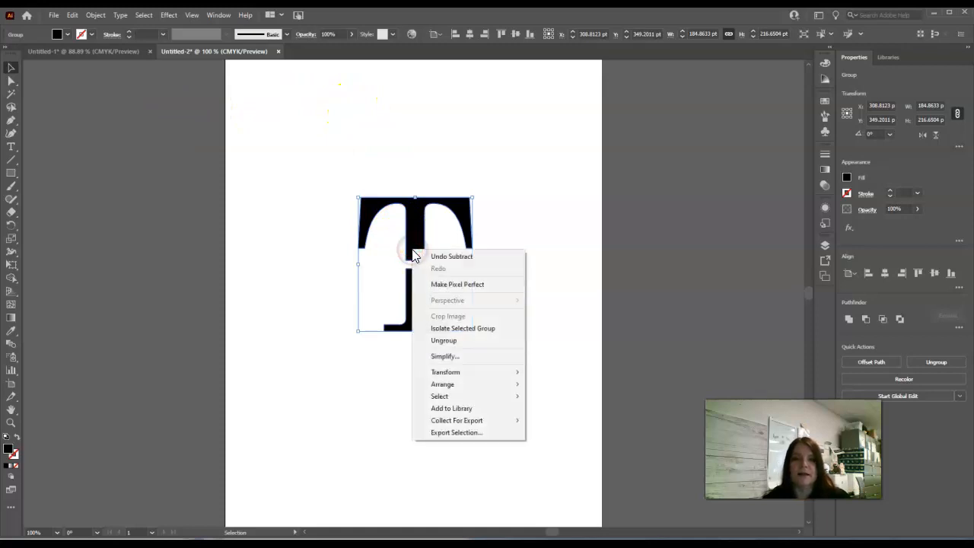
{"action": "left_click", "coordinate": [468, 344]}
{"action": "left_click", "coordinate": [539, 289]}
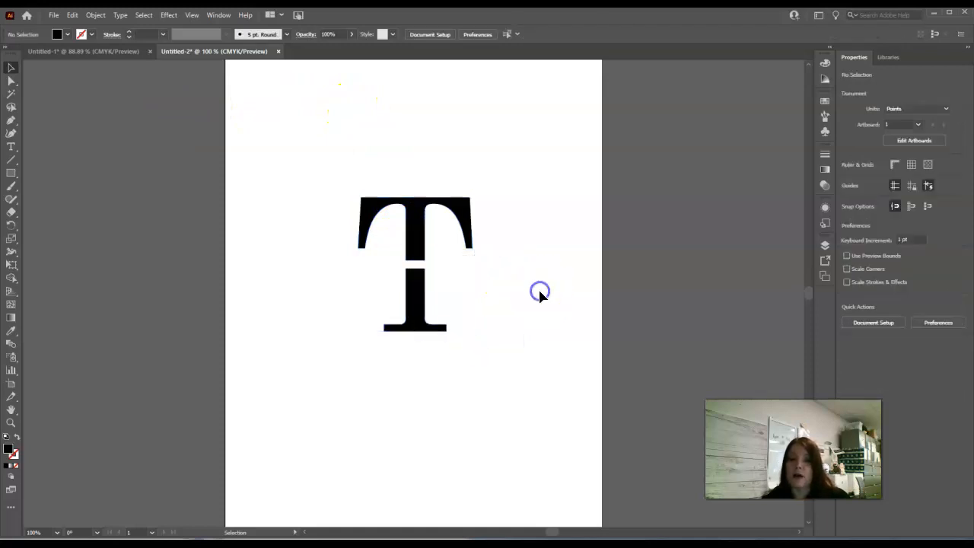
Move the lower half of the T straight down about 51 pt to widen the gap between the halves.
{"action": "left_click", "coordinate": [415, 310]}
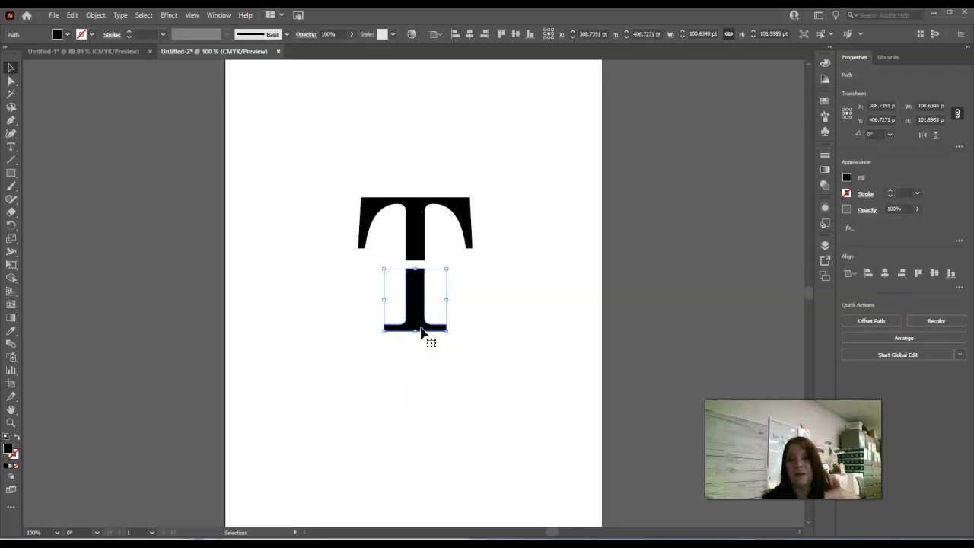
{"action": "left_click", "coordinate": [418, 301]}
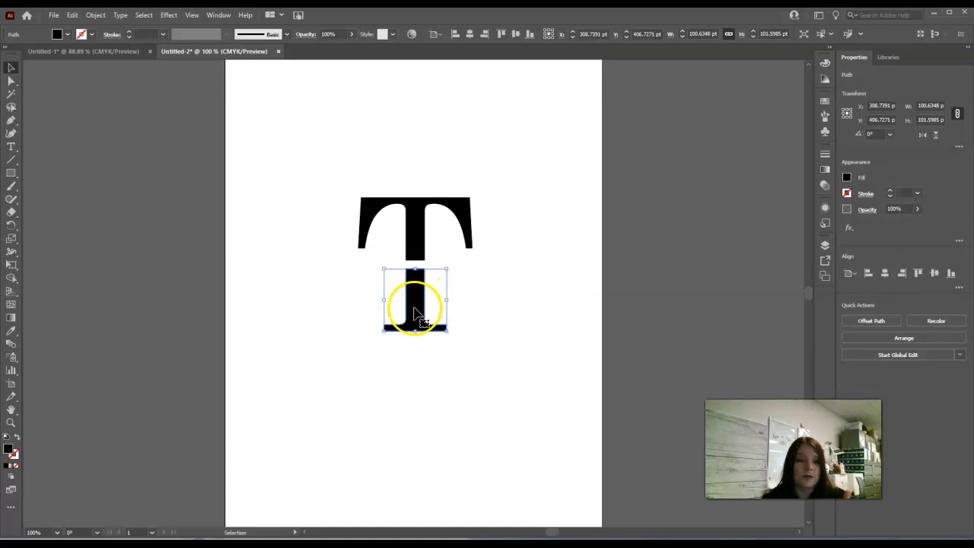
{"action": "key", "text": "Down"}
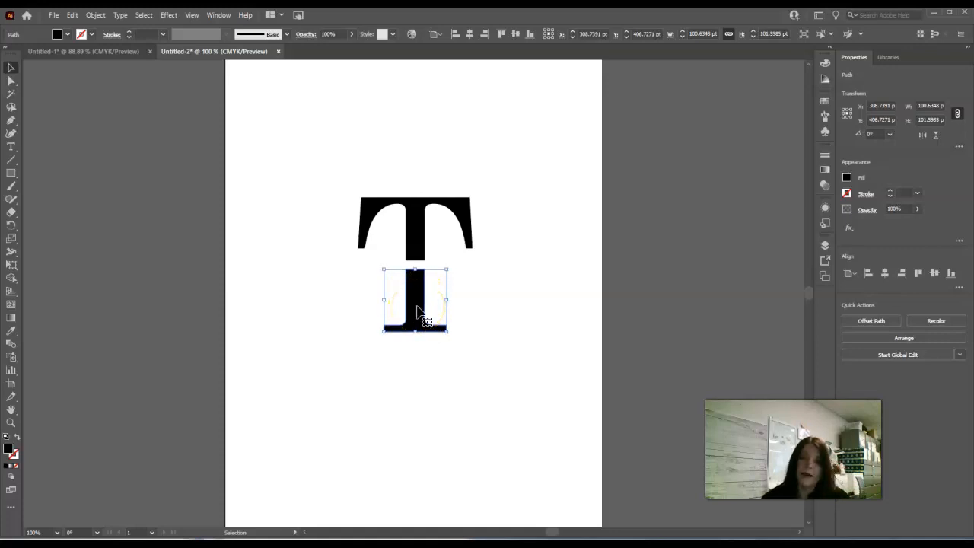
{"action": "key", "text": "Down"}
{"action": "key", "text": "Down"}
{"action": "key", "text": "Down"}
{"action": "key", "text": "Down"}
{"action": "key", "text": "Down"}
{"action": "key", "text": "Down"}
{"action": "key", "text": "Down"}
{"action": "key", "text": "Down"}
{"action": "key", "text": "Down"}
{"action": "key", "text": "Down"}
{"action": "key", "text": "Down"}
{"action": "key", "text": "Down"}
{"action": "key", "text": "Down"}
{"action": "key", "text": "Down"}
{"action": "key", "text": "Down"}
{"action": "key", "text": "Down"}
{"action": "key", "text": "Down"}
{"action": "key", "text": "Down"}
{"action": "key", "text": "Down"}
{"action": "key", "text": "Down"}
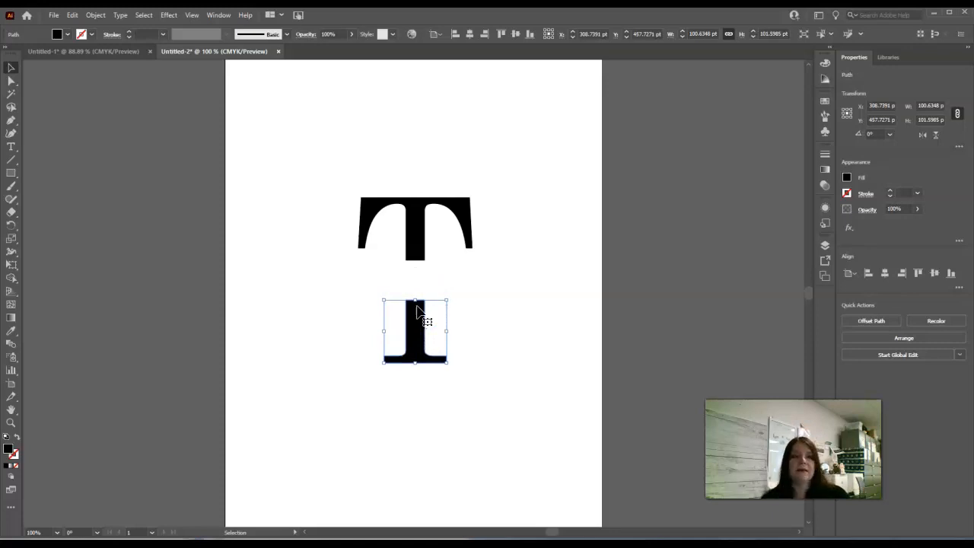
{"action": "left_click", "coordinate": [384, 291]}
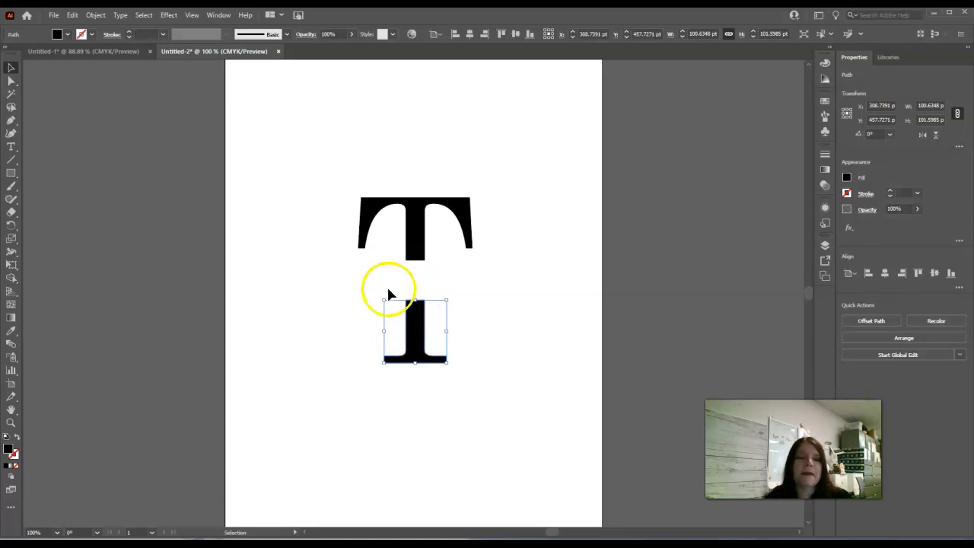
Draw a thin horizontal bar about 227 x 9 pt along the cut edge of the T's upper half.
{"action": "left_click", "coordinate": [12, 174]}
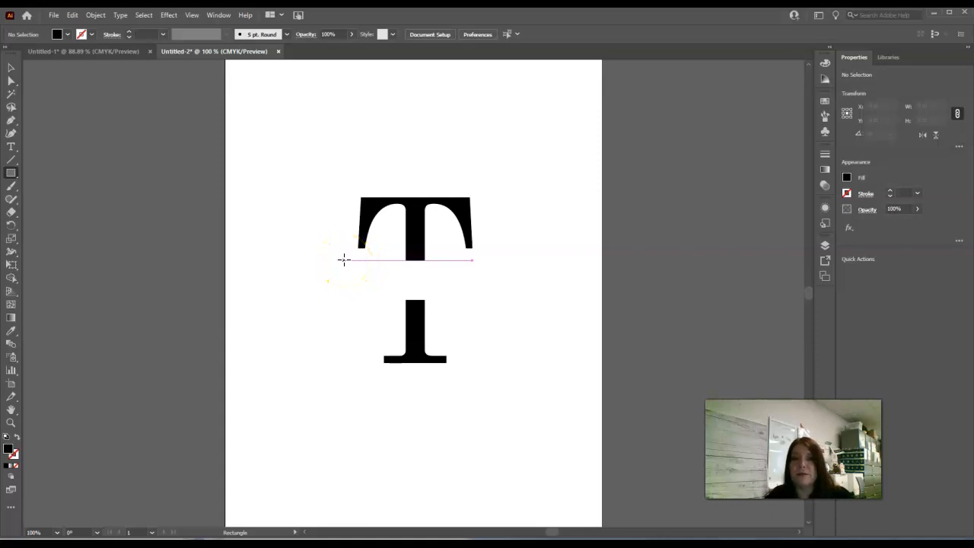
{"action": "left_click_drag", "start_coordinate": [344, 260], "coordinate": [485, 266]}
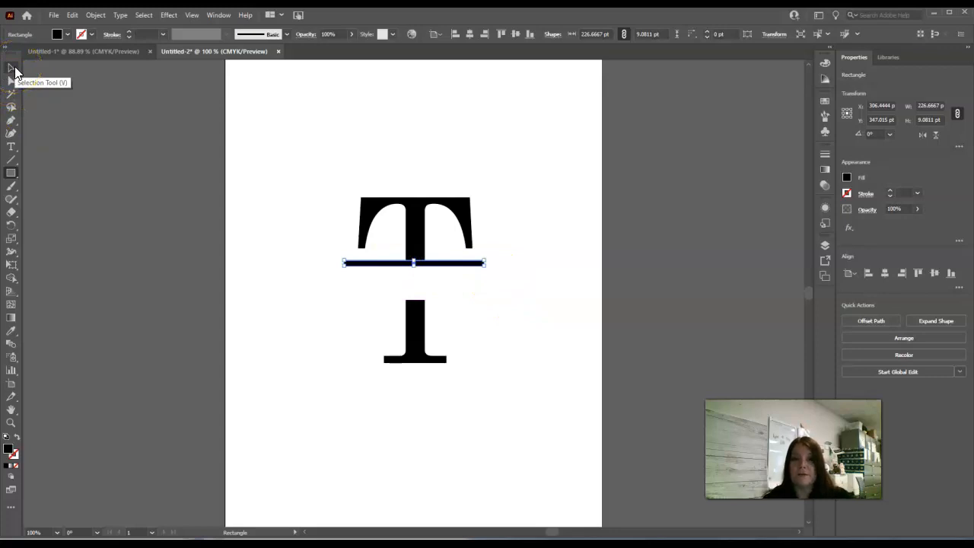
{"action": "left_click", "coordinate": [13, 71]}
Duplicate the horizontal bar straight down onto the cut edge of the T's lower half.
{"action": "left_click", "coordinate": [450, 270]}
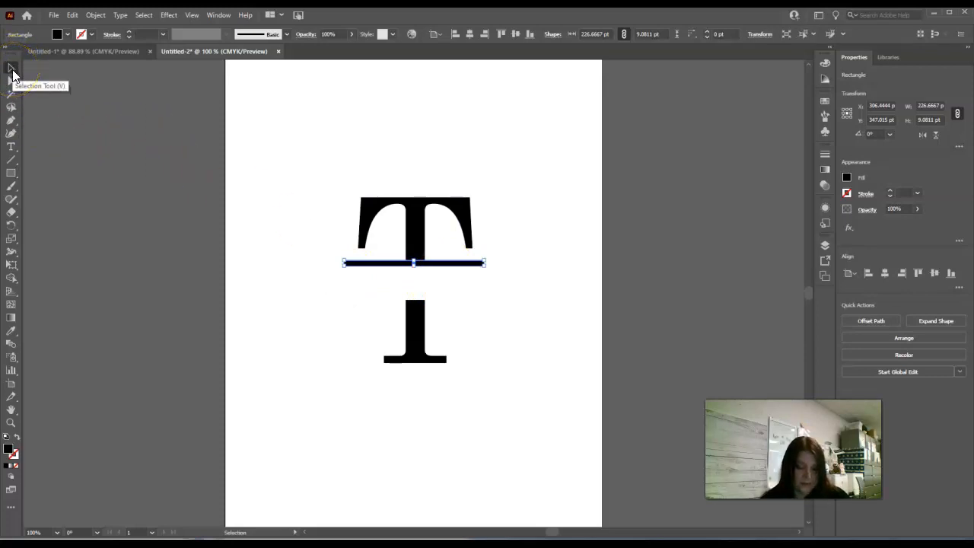
{"action": "left_click_drag", "start_coordinate": [382, 260], "coordinate": [387, 300]}
{"action": "left_click", "coordinate": [531, 329]}
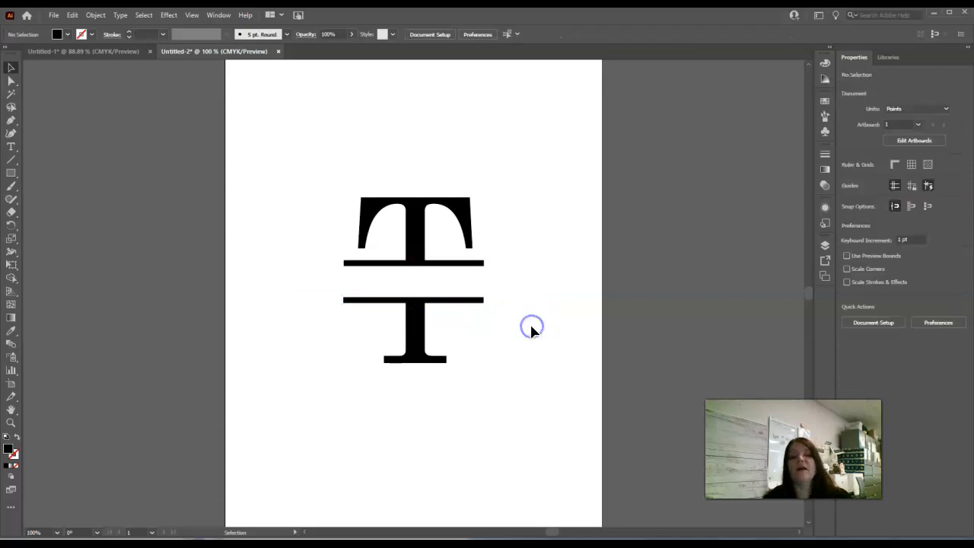
{"action": "left_click", "coordinate": [445, 286]}
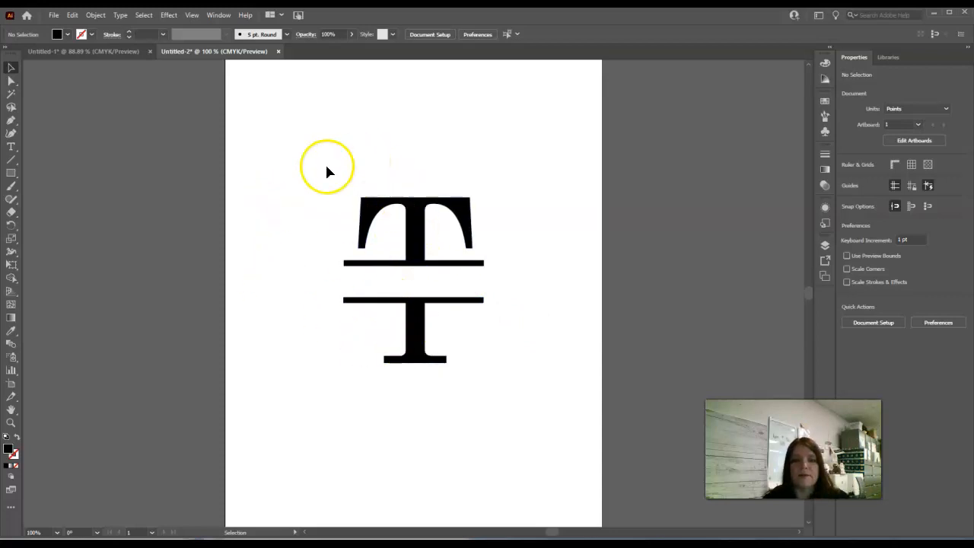
Align both halves of the T and the two bars to a common horizontal center.
{"action": "left_click_drag", "start_coordinate": [289, 167], "coordinate": [544, 424]}
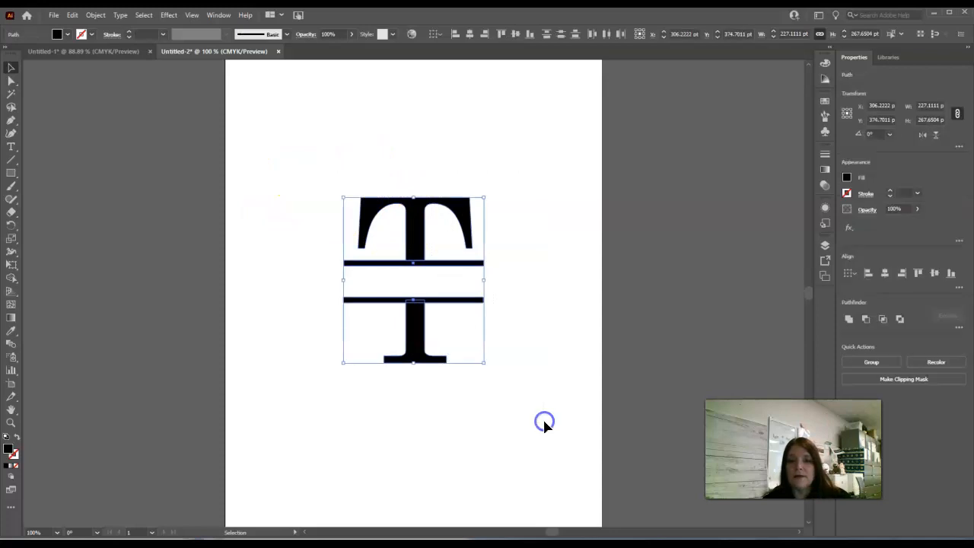
{"action": "left_click", "coordinate": [885, 274]}
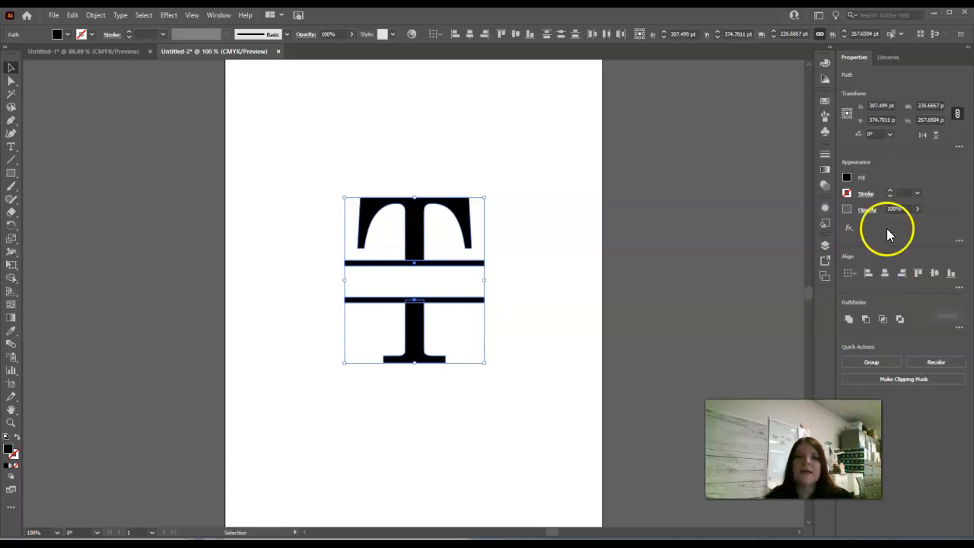
{"action": "left_click", "coordinate": [328, 169]}
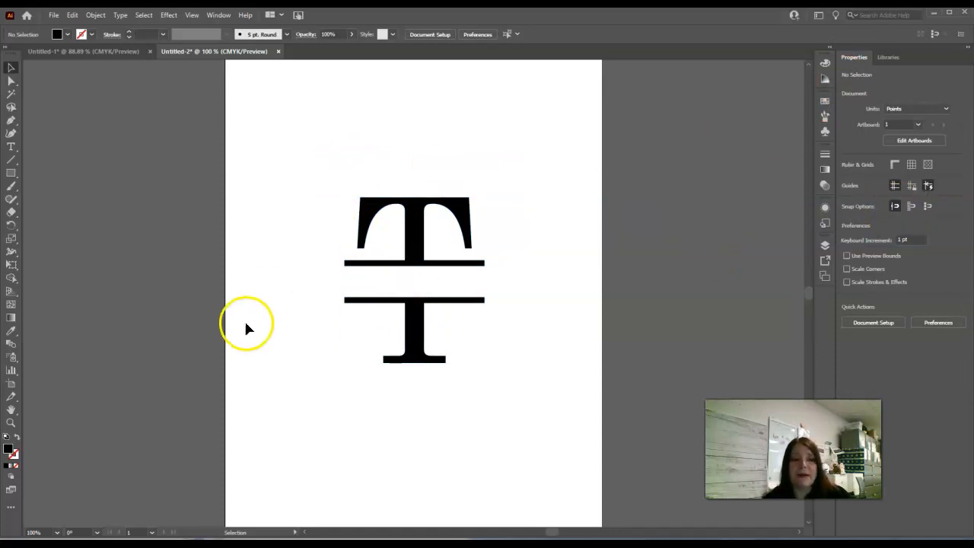
Add a text object with the first name in capital letters at the gap between the two bars.
{"action": "left_click", "coordinate": [12, 149]}
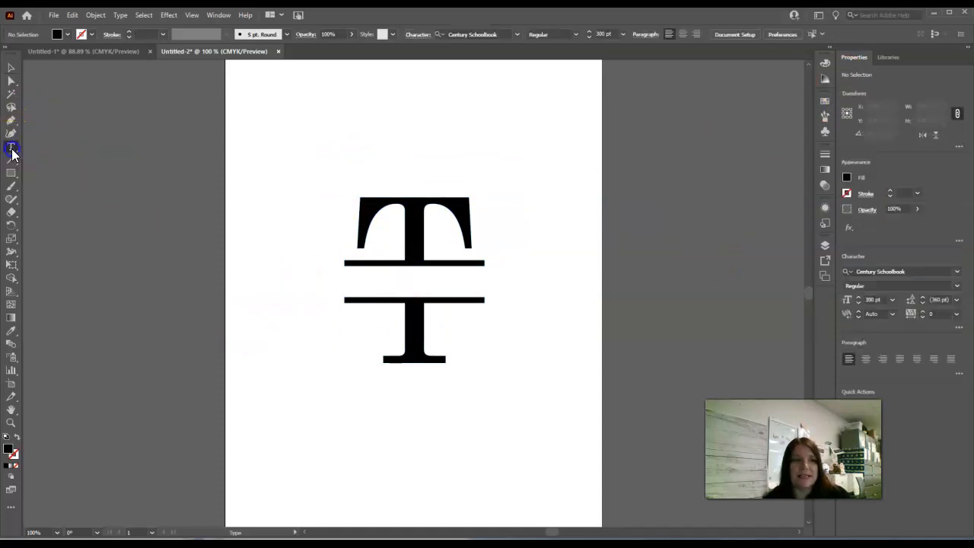
{"action": "left_click", "coordinate": [358, 277]}
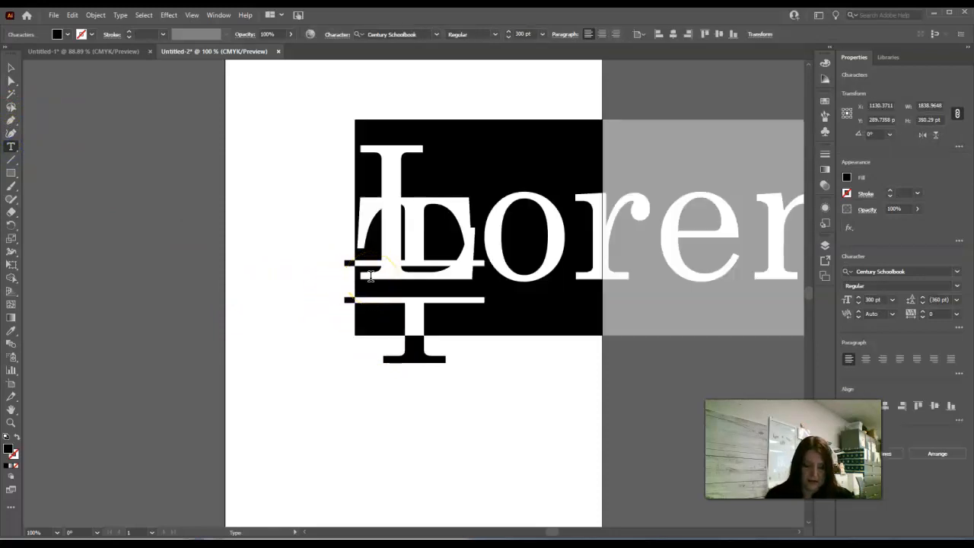
{"action": "type", "text": "T"}
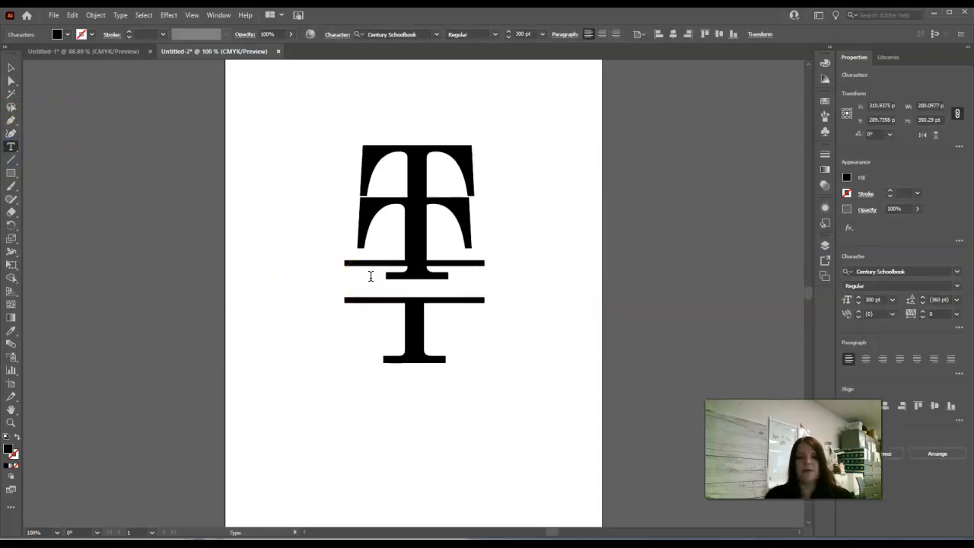
{"action": "type", "text": "ONY"}
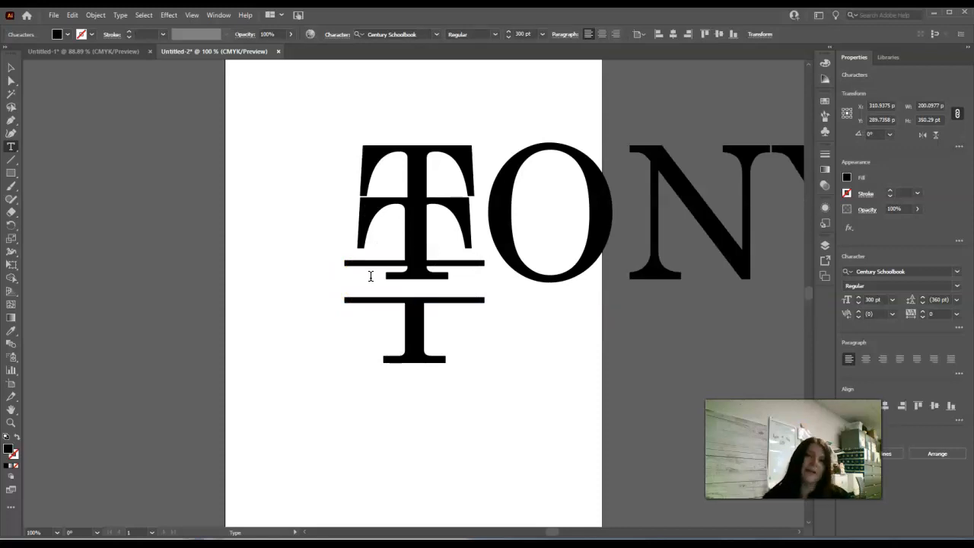
{"action": "key", "text": "Escape"}
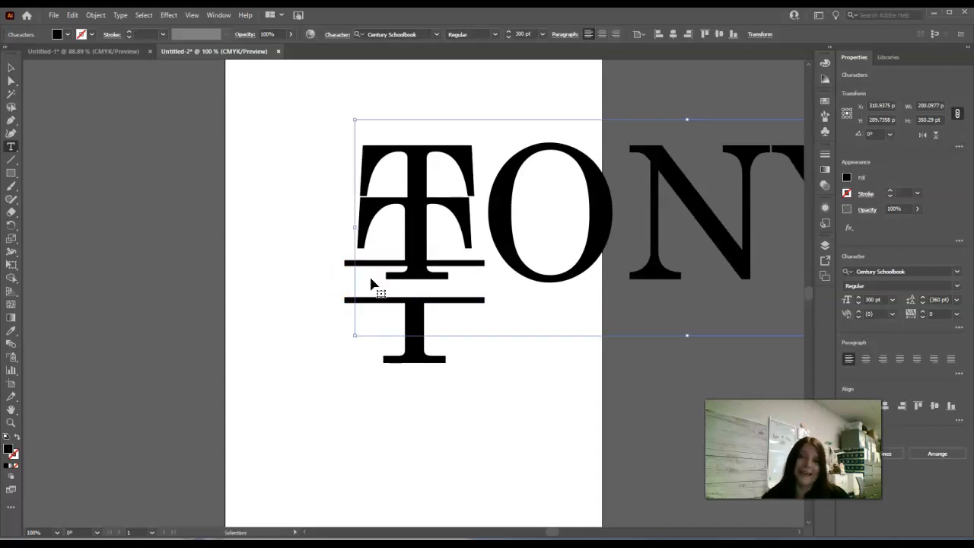
Set the name's font size to 72 pt and correct its last letter to A.
{"action": "double_click", "coordinate": [370, 278]}
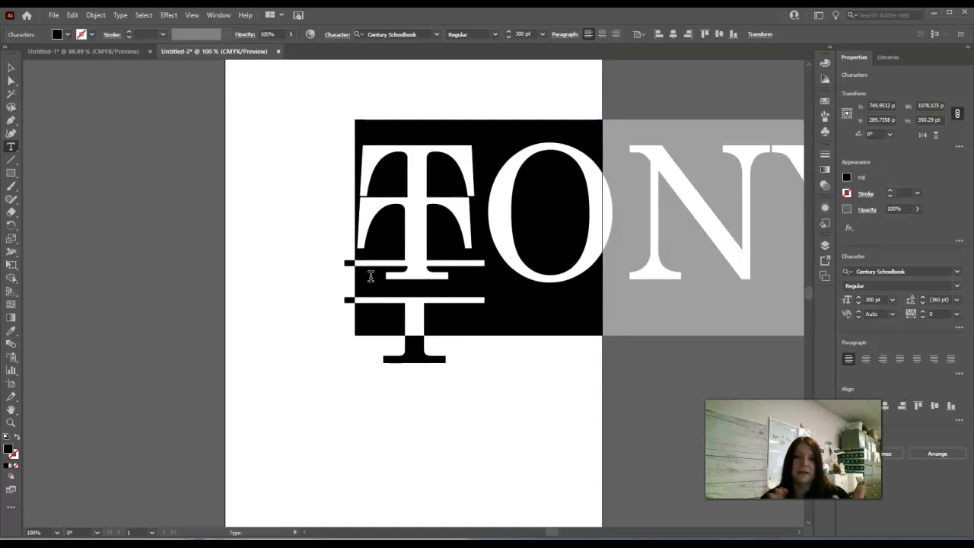
{"action": "left_click", "coordinate": [543, 34]}
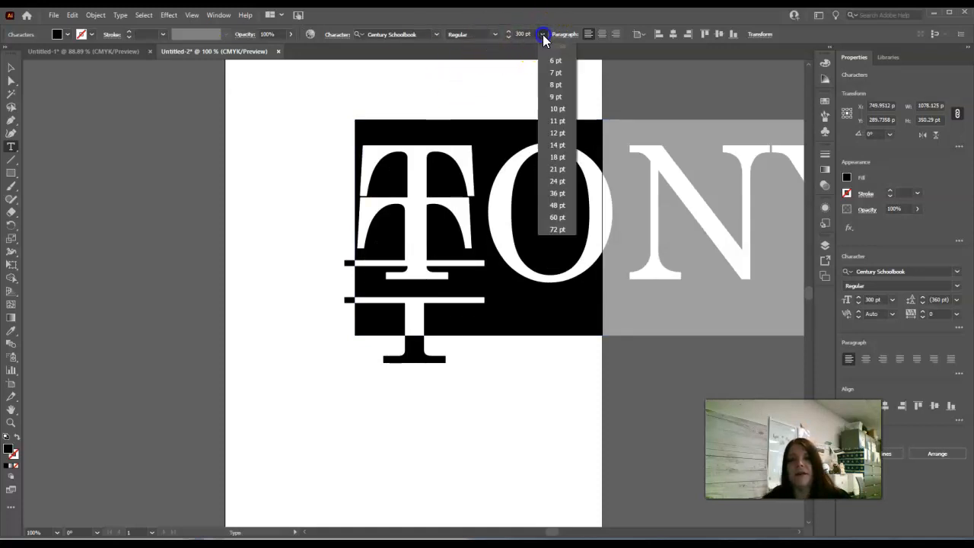
{"action": "left_click", "coordinate": [556, 229]}
{"action": "left_click_drag", "start_coordinate": [500, 256], "coordinate": [522, 263]}
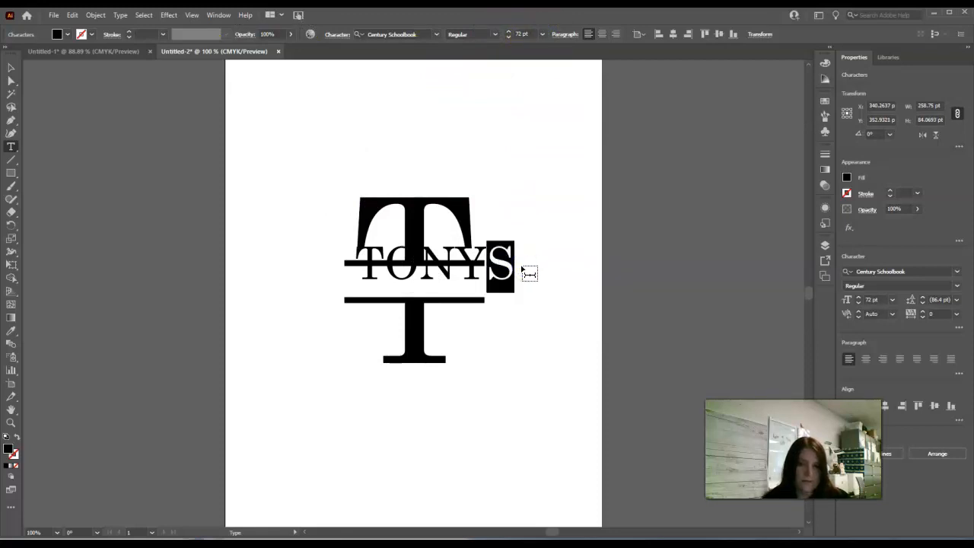
{"action": "type", "text": "A"}
Move the name between the two bars and scale it down proportionally to about 57 pt to fit the gap.
{"action": "left_click", "coordinate": [11, 68]}
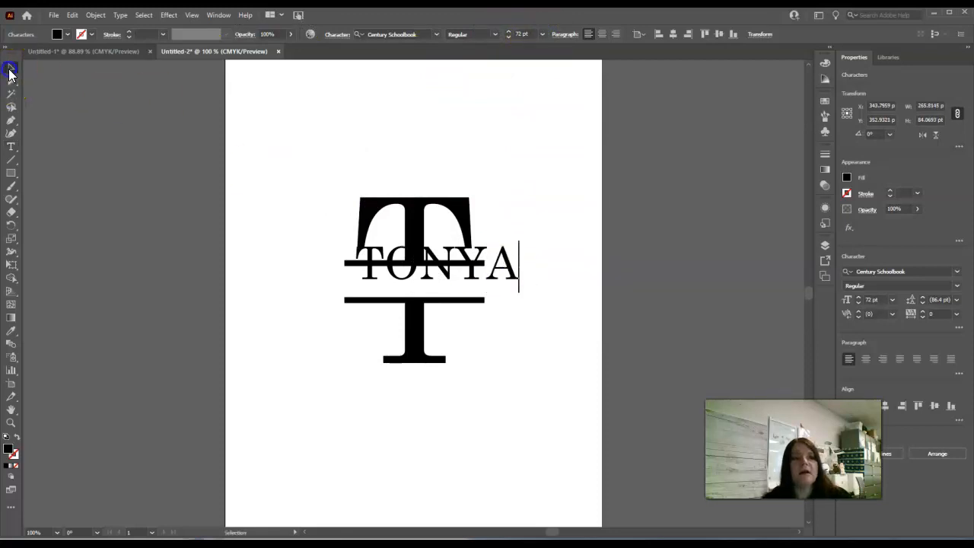
{"action": "left_click_drag", "start_coordinate": [467, 283], "coordinate": [450, 278]}
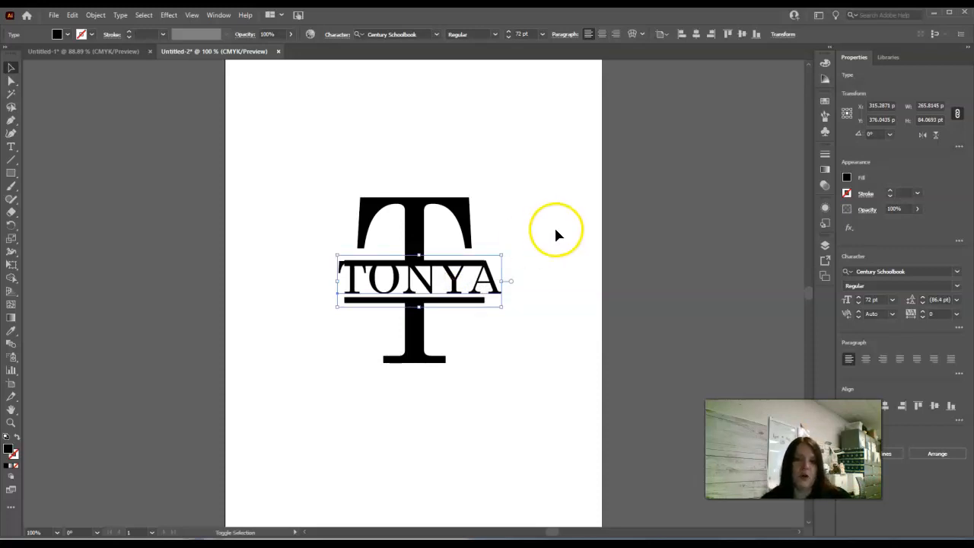
{"action": "left_click_drag", "start_coordinate": [504, 256], "coordinate": [457, 180]}
{"action": "key", "text": "ctrl+z"}
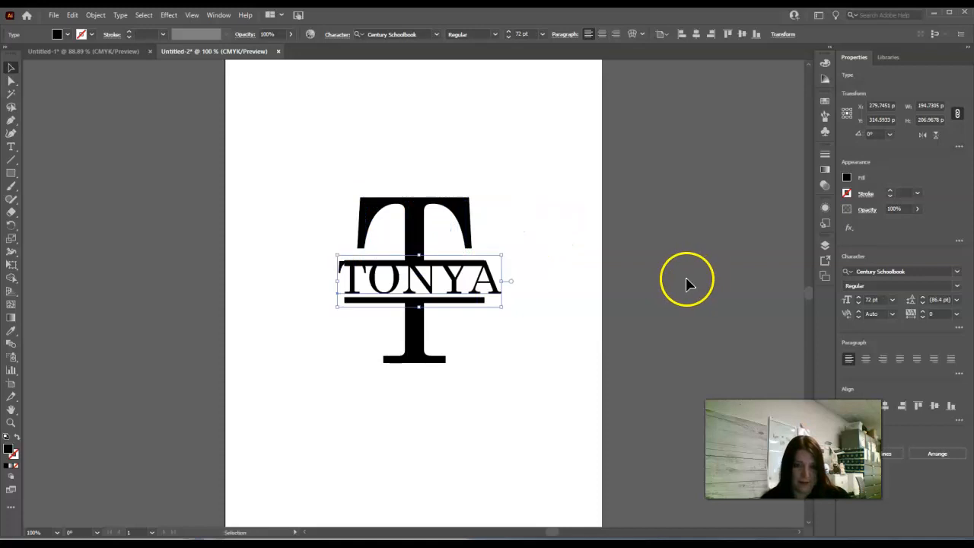
{"action": "left_click_drag", "start_coordinate": [501, 256], "coordinate": [482, 271]}
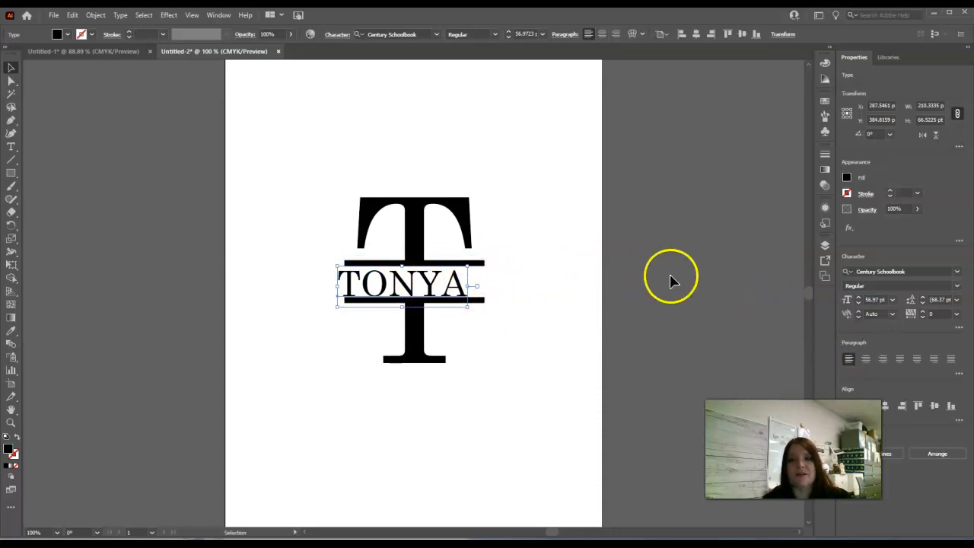
Center the name horizontally with the bars and both halves of the T.
{"action": "left_click_drag", "start_coordinate": [274, 154], "coordinate": [544, 404]}
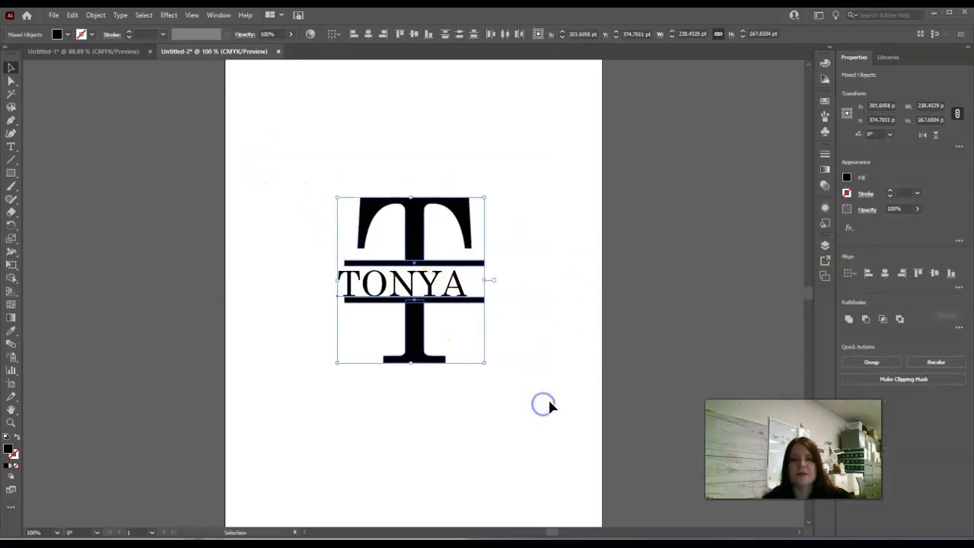
{"action": "left_click", "coordinate": [885, 274]}
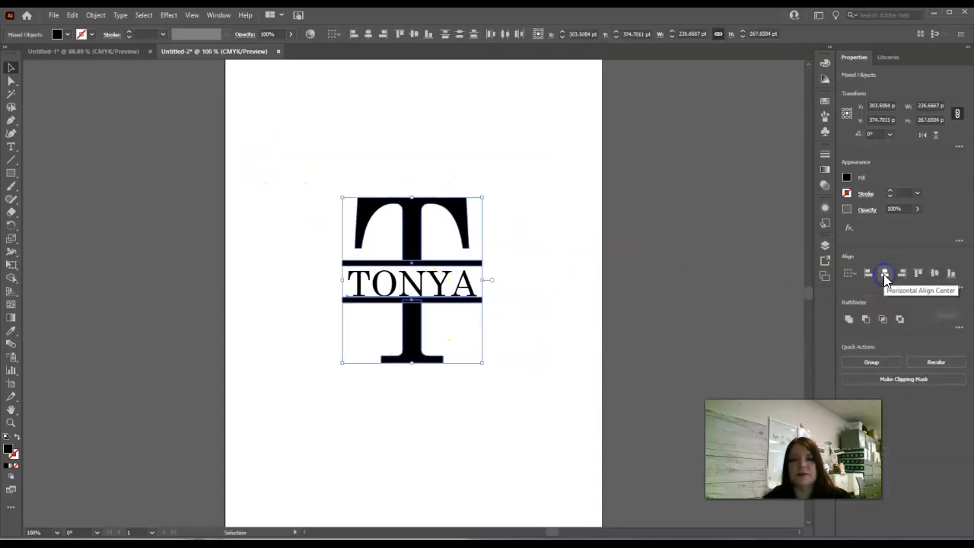
{"action": "left_click", "coordinate": [526, 314]}
{"action": "left_click", "coordinate": [437, 293]}
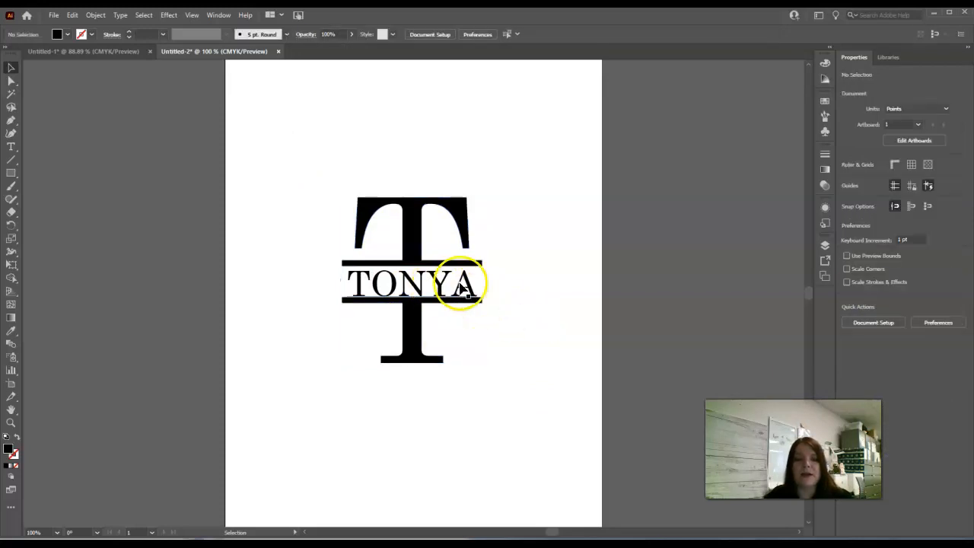
Nudge the name up slightly so it sits evenly between the two bars, leaving it deselected.
{"action": "key", "text": "Up"}
{"action": "key", "text": "Up"}
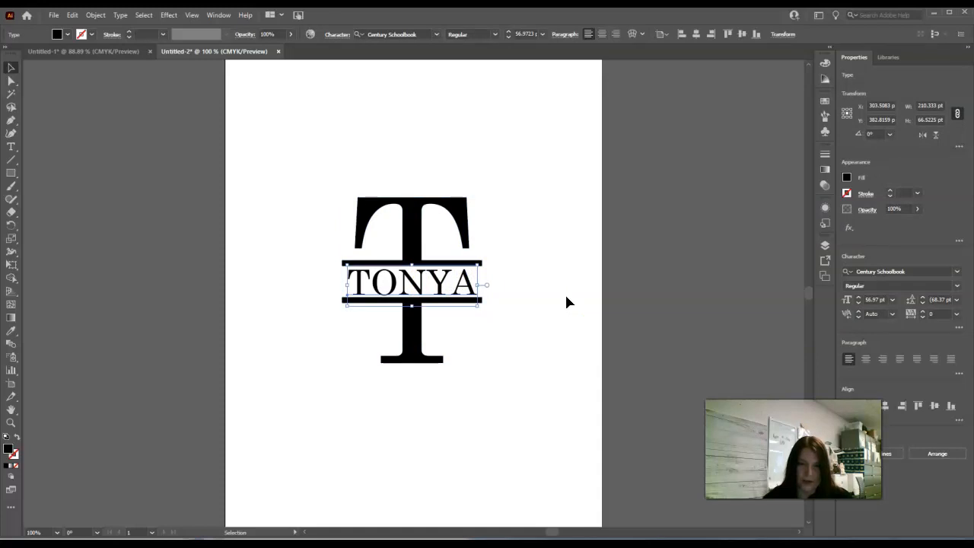
{"action": "left_click", "coordinate": [566, 297]}
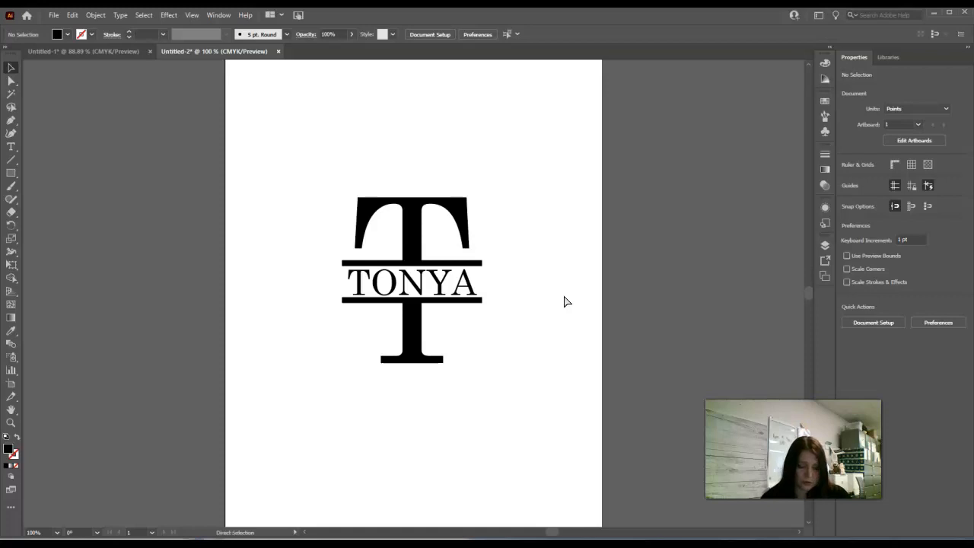
Switch to outline view and convert the name between the bars from live text to outlines.
{"action": "key", "text": "ctrl+y"}
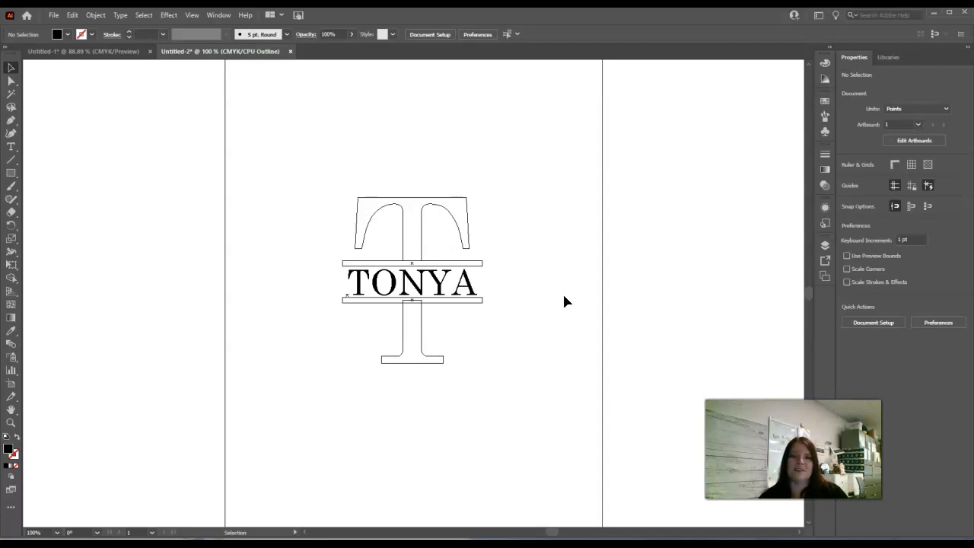
{"action": "left_click", "coordinate": [412, 283]}
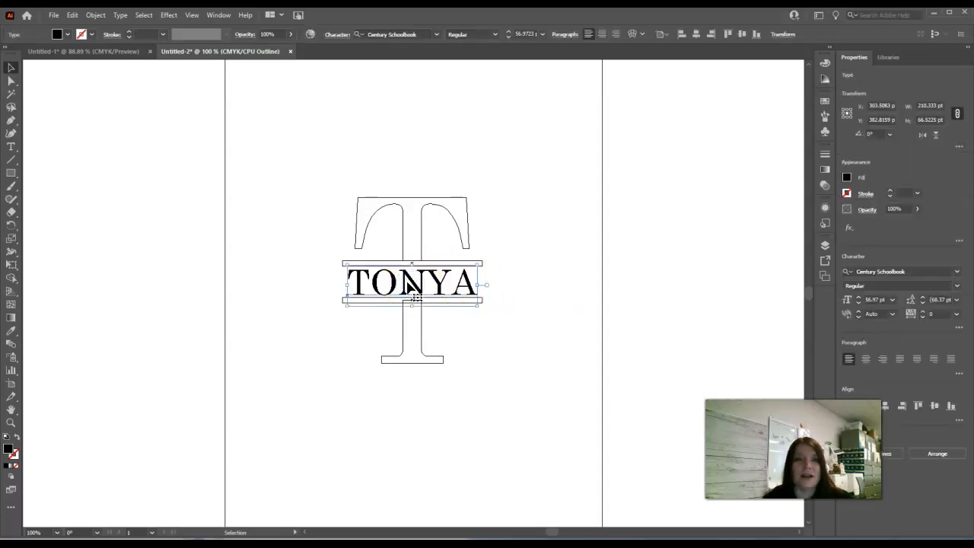
{"action": "left_click", "coordinate": [116, 15]}
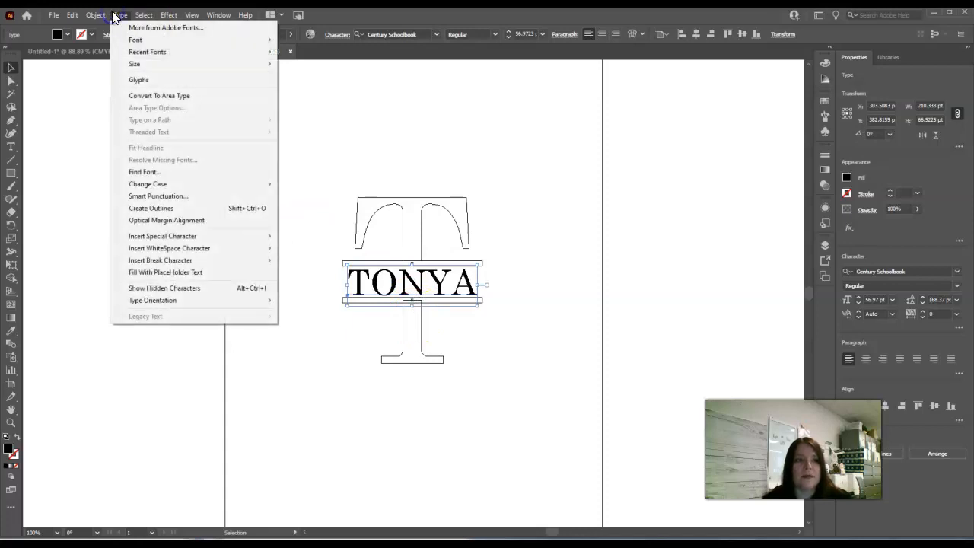
{"action": "right_click", "coordinate": [397, 291]}
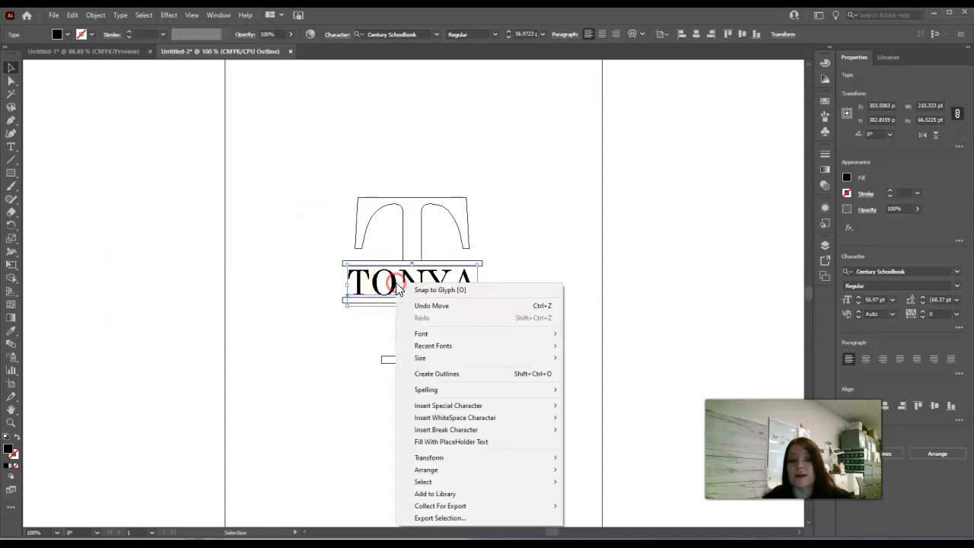
{"action": "left_click", "coordinate": [466, 375]}
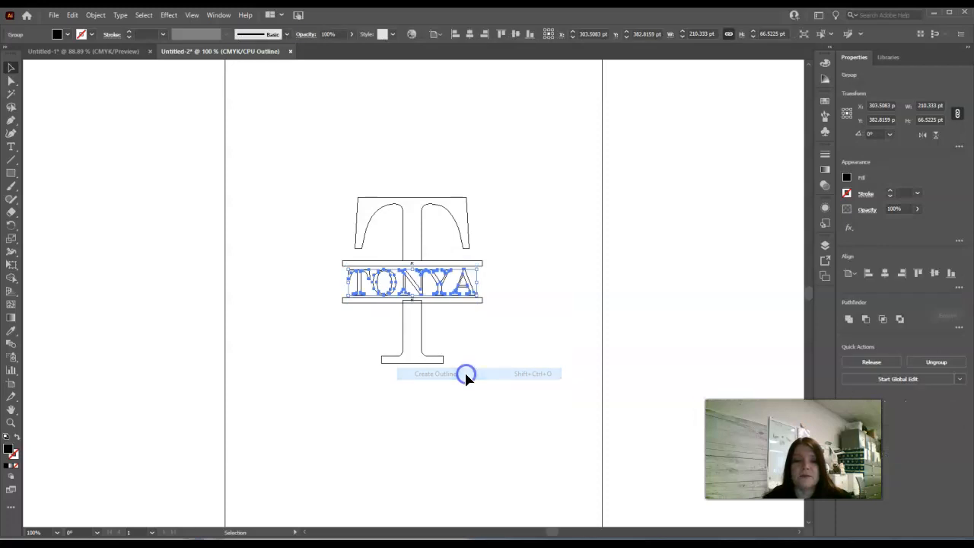
{"action": "left_click", "coordinate": [526, 308]}
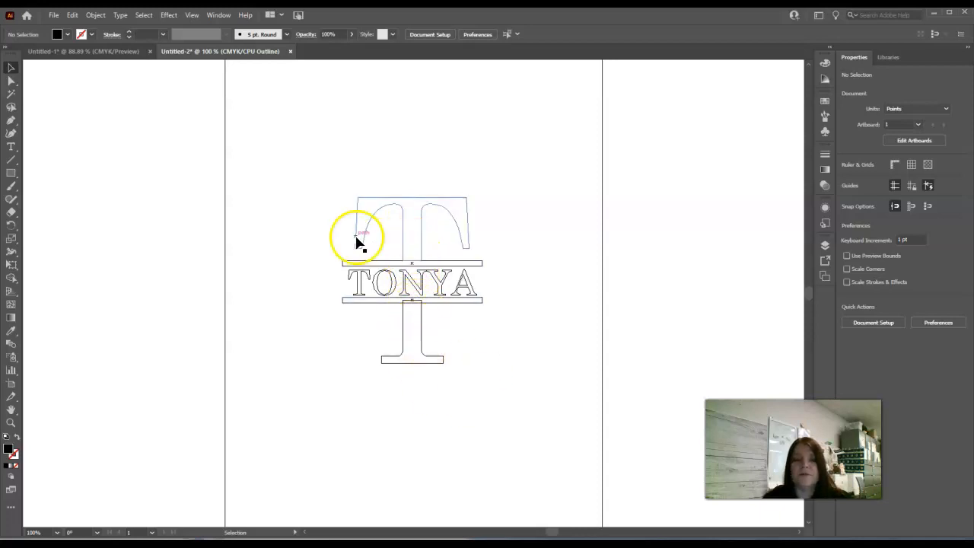
Unite the upper half of the T with the upper bar into a single shape.
{"action": "left_click_drag", "start_coordinate": [324, 181], "coordinate": [388, 263]}
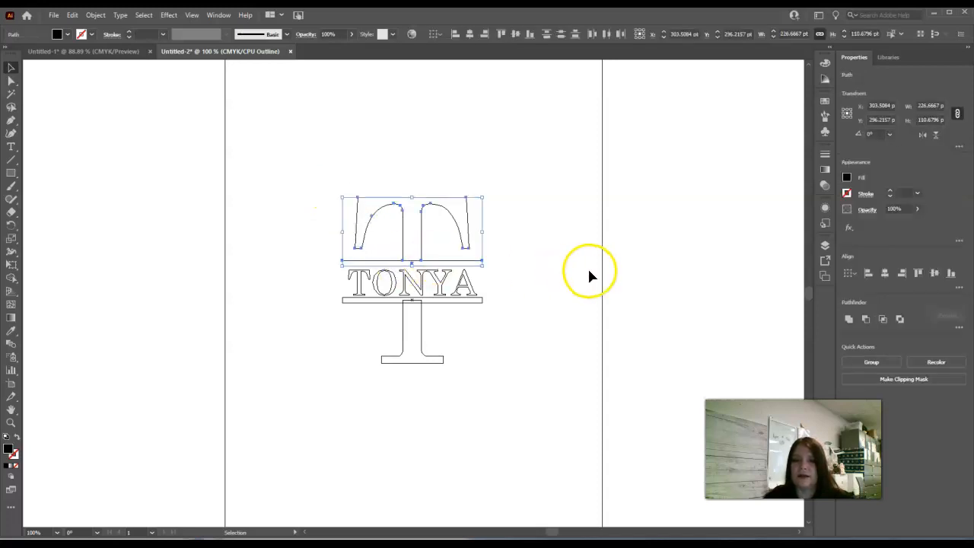
{"action": "left_click", "coordinate": [850, 323]}
{"action": "left_click", "coordinate": [526, 298]}
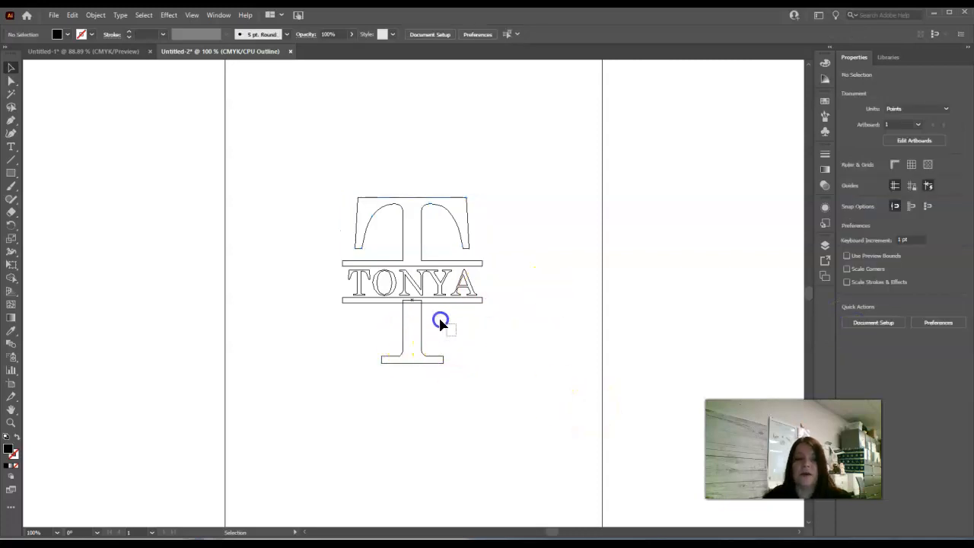
Unite the lower half of the T with the lower bar and check that they select as one shape.
{"action": "left_click", "coordinate": [412, 300]}
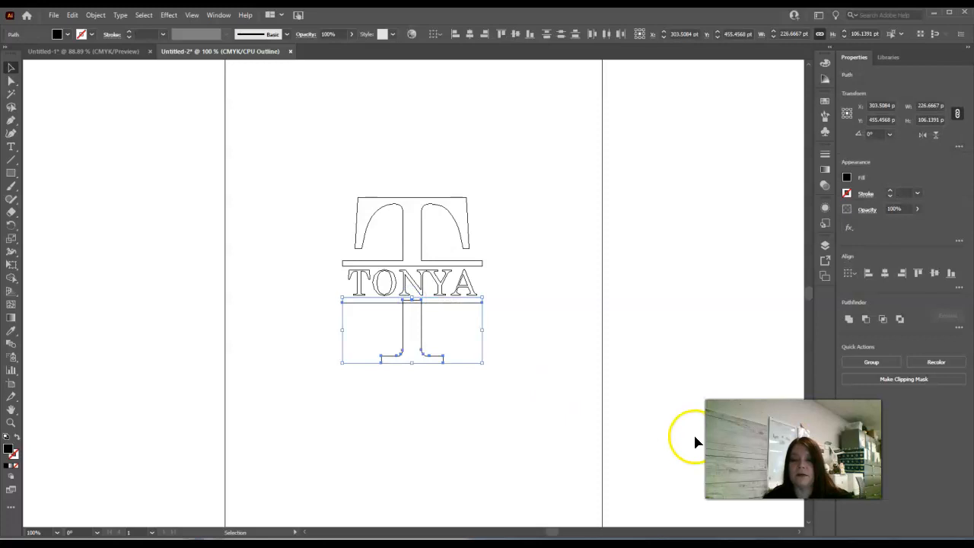
{"action": "left_click", "coordinate": [849, 320]}
{"action": "left_click", "coordinate": [559, 357]}
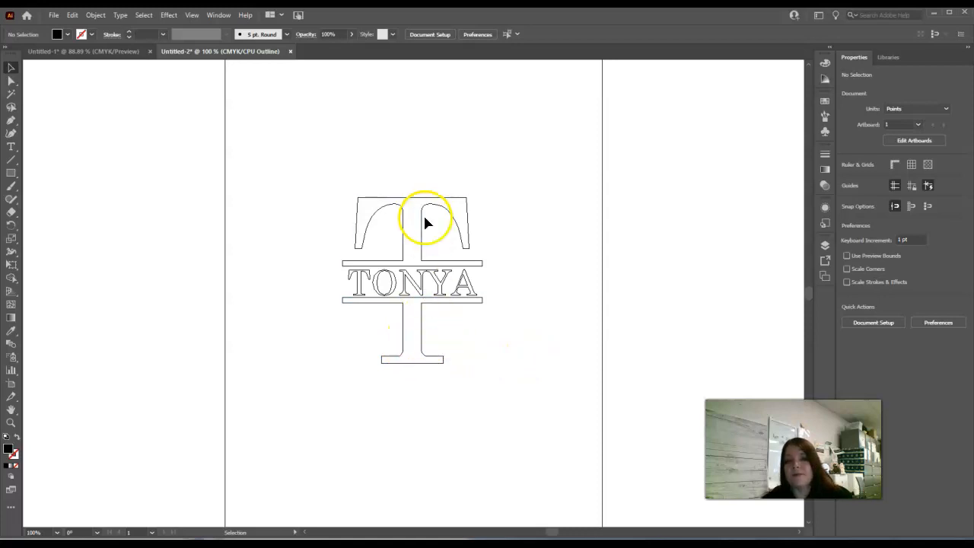
{"action": "left_click", "coordinate": [412, 349]}
{"action": "left_click_drag", "start_coordinate": [428, 369], "coordinate": [430, 385]}
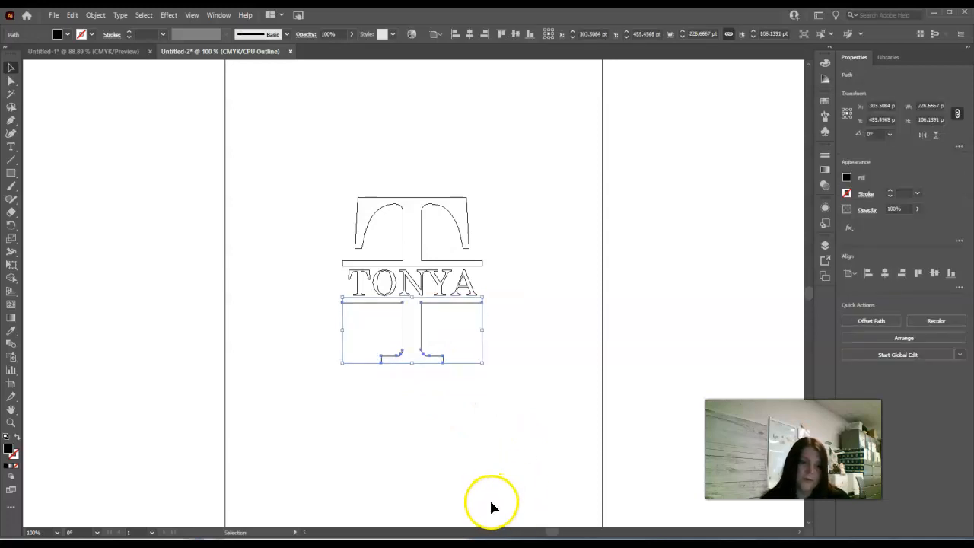
{"action": "left_click", "coordinate": [476, 455]}
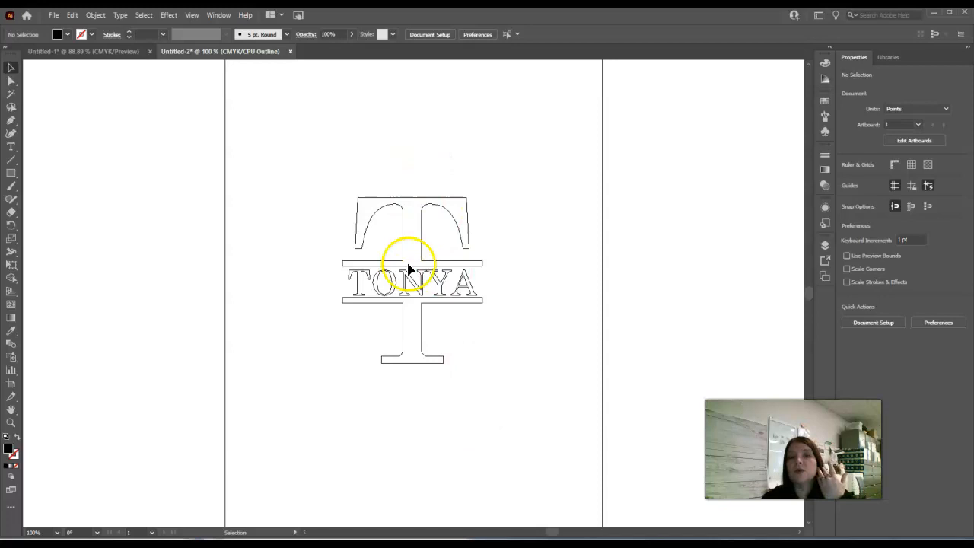
Combine both united T halves and the outlined name into one compound path.
{"action": "left_click_drag", "start_coordinate": [313, 156], "coordinate": [522, 391]}
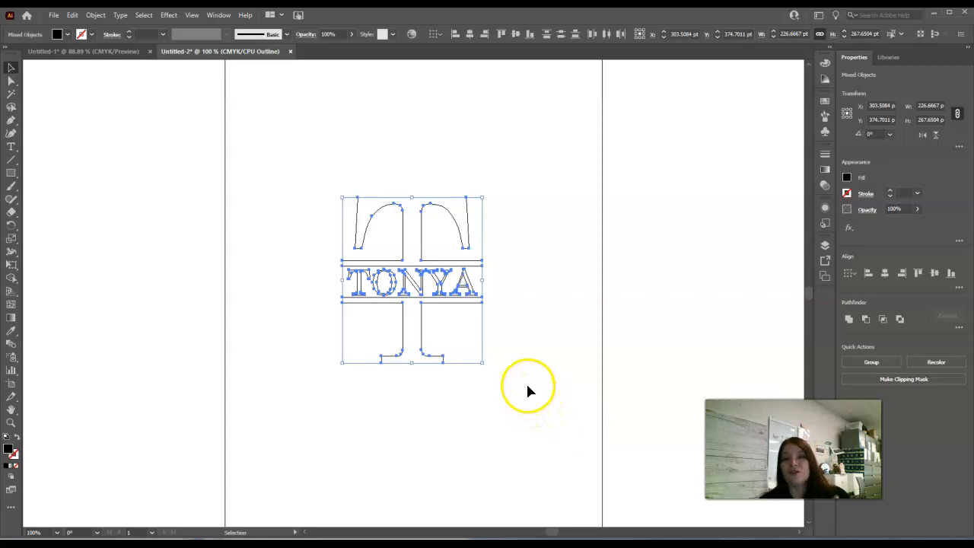
{"action": "left_click", "coordinate": [95, 16]}
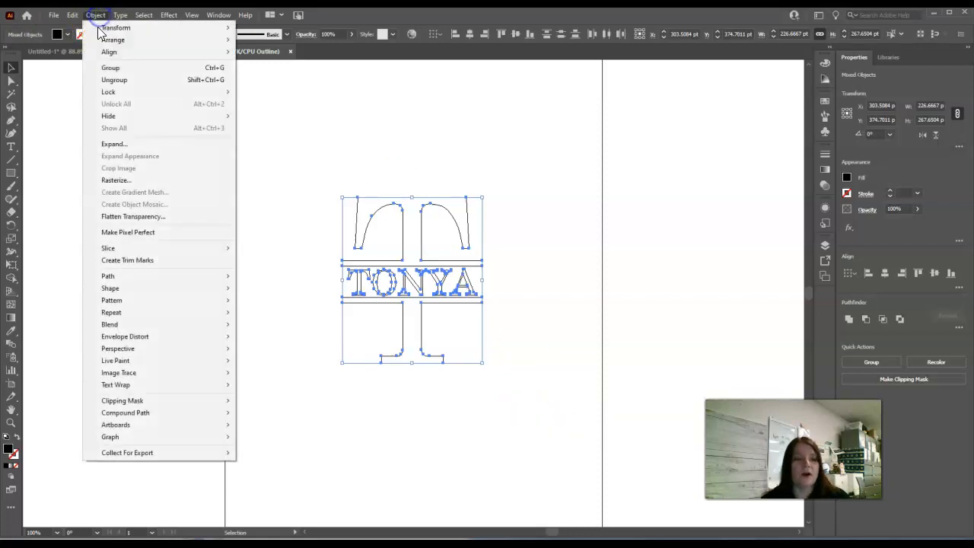
{"action": "mouse_move", "coordinate": [150, 423]}
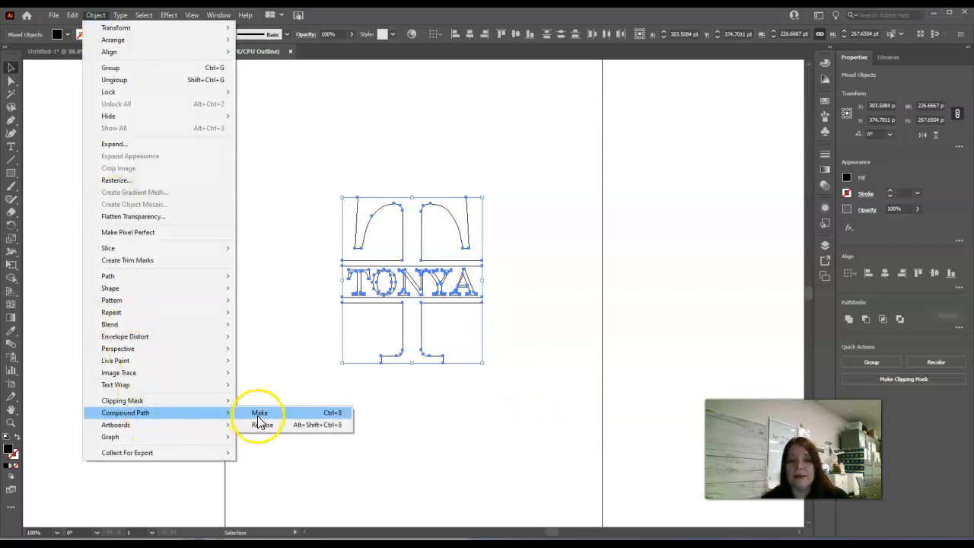
{"action": "left_click", "coordinate": [258, 415]}
{"action": "left_click", "coordinate": [459, 437]}
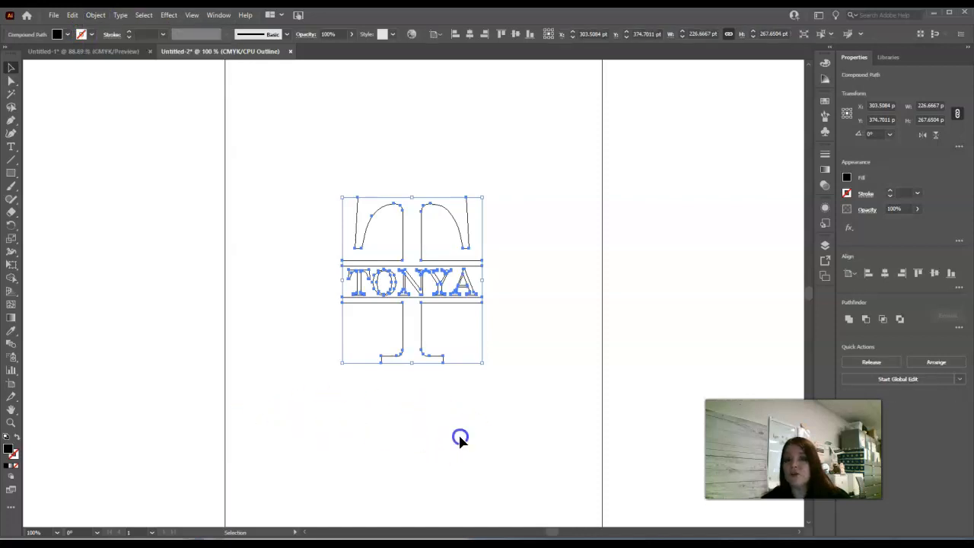
{"action": "left_click", "coordinate": [410, 342]}
{"action": "left_click", "coordinate": [468, 379]}
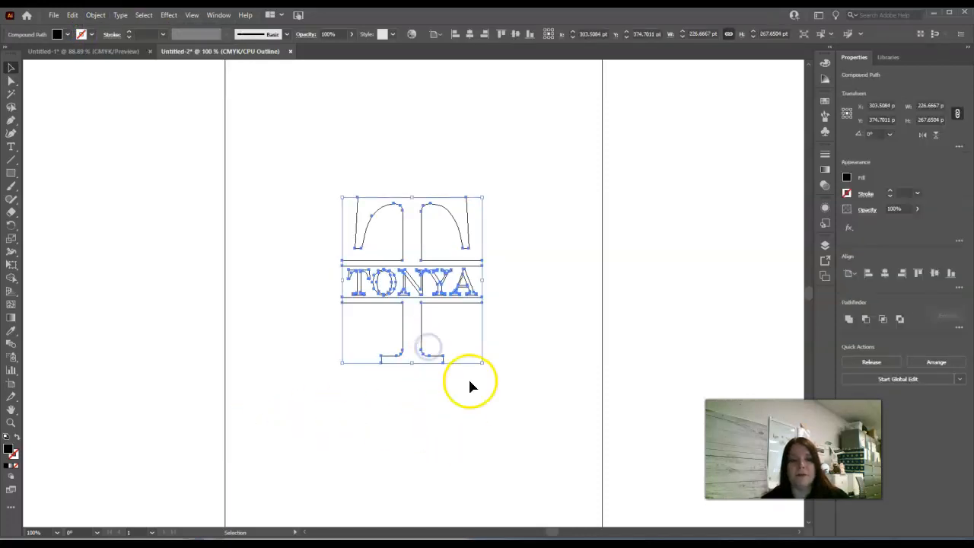
Return to the filled preview and move the whole monogram slightly up on the artboard.
{"action": "key", "text": "a"}
{"action": "key", "text": "ctrl+y"}
{"action": "key", "text": "v"}
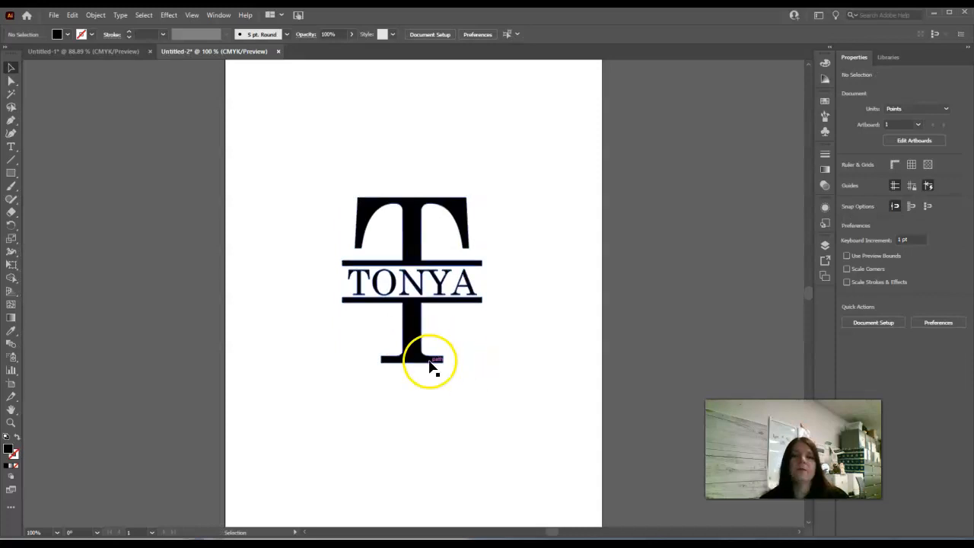
{"action": "left_click_drag", "start_coordinate": [413, 327], "coordinate": [405, 308]}
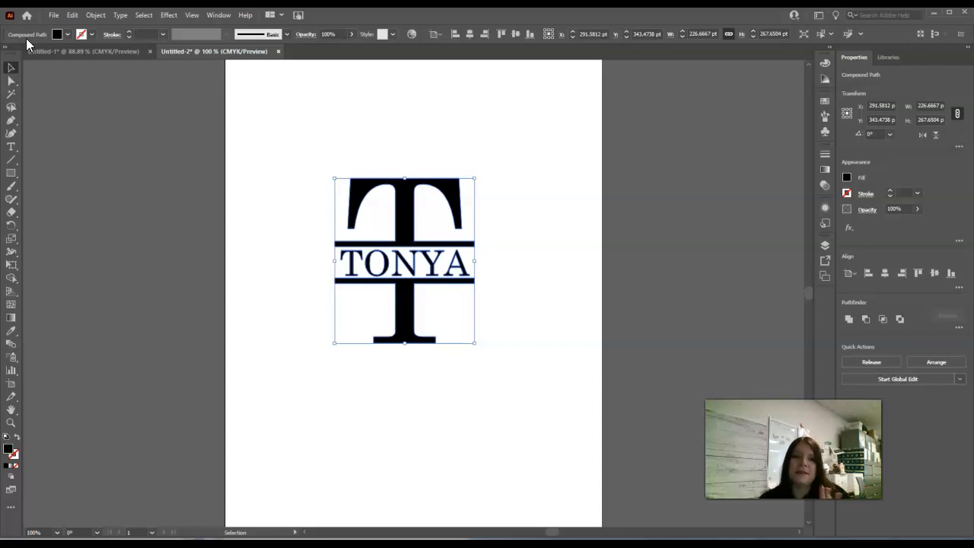
{"action": "left_click_drag", "start_coordinate": [401, 223], "coordinate": [405, 226]}
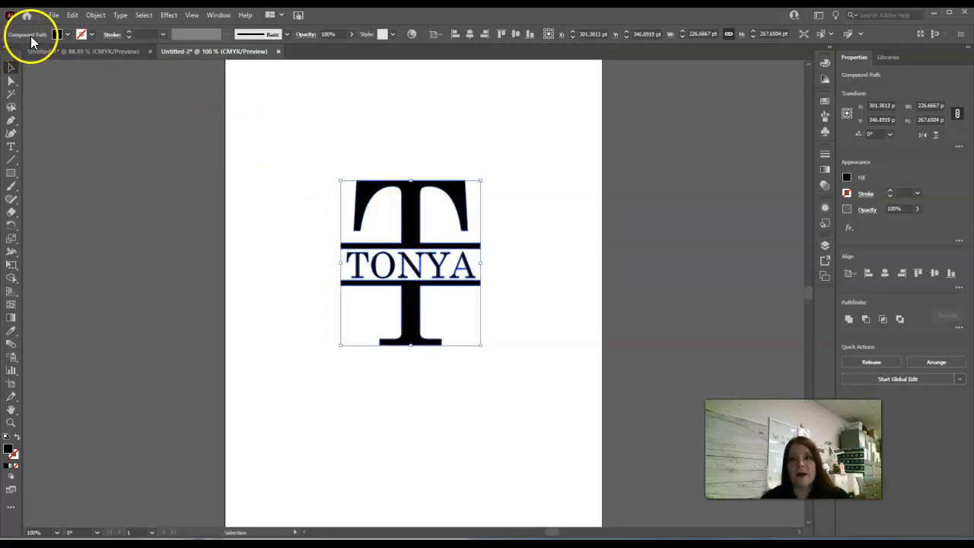
{"action": "left_click", "coordinate": [406, 120]}
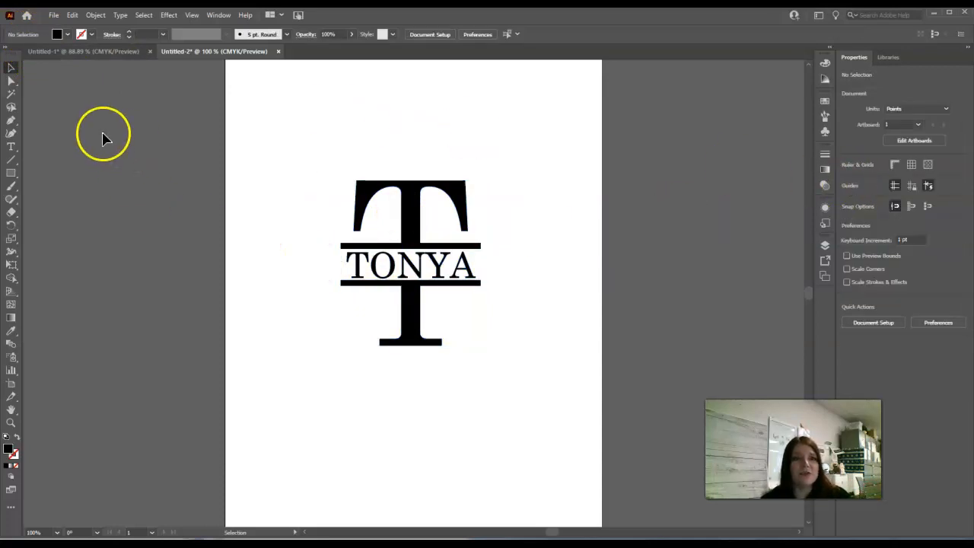
Check the Filigrees and Ornaments ST glyphs on dafont.com in the browser, and add a 72 pt lowercase s in that font above the monogram in Illustrator.
{"action": "left_click_drag", "start_coordinate": [1, 114], "coordinate": [365, 9]}
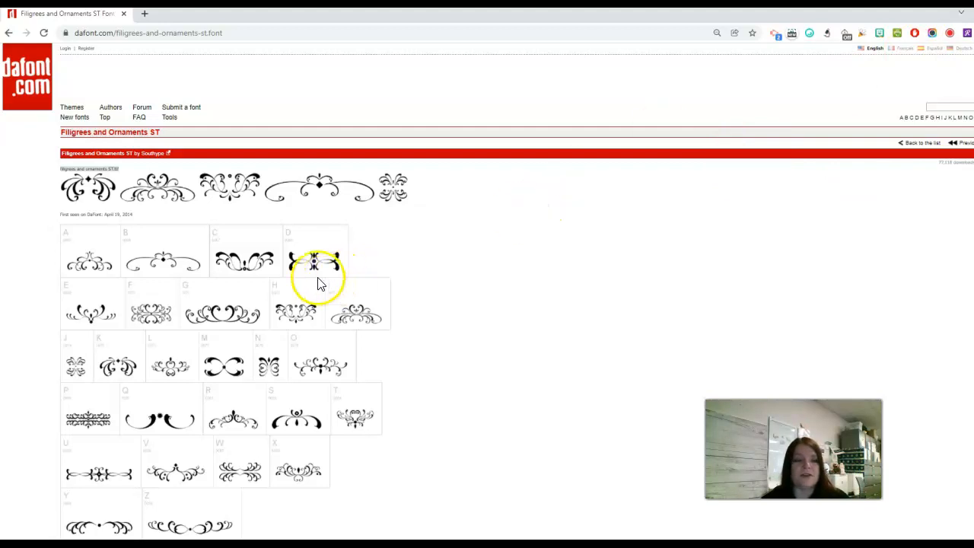
{"action": "scroll", "coordinate": [343, 374], "scroll_direction": "down", "scroll_amount": 6}
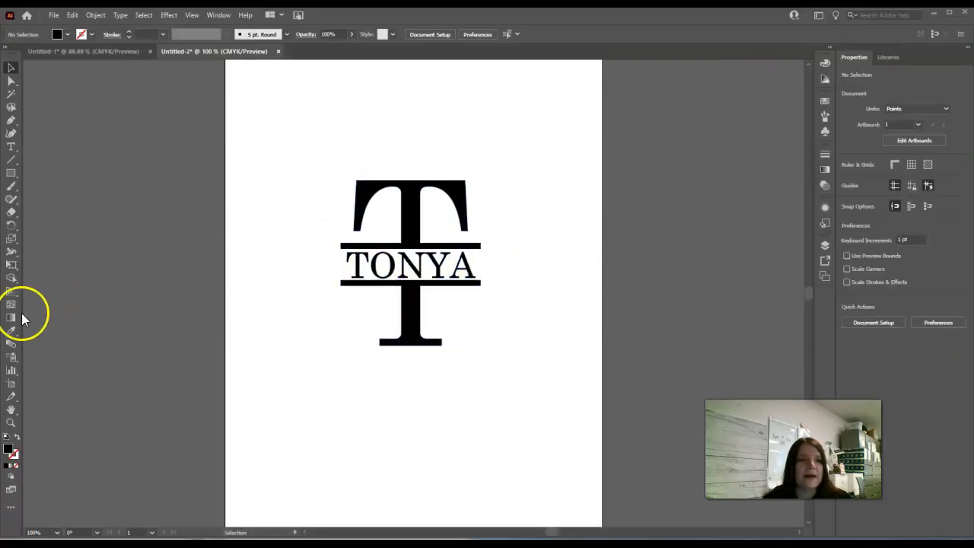
{"action": "left_click", "coordinate": [11, 146]}
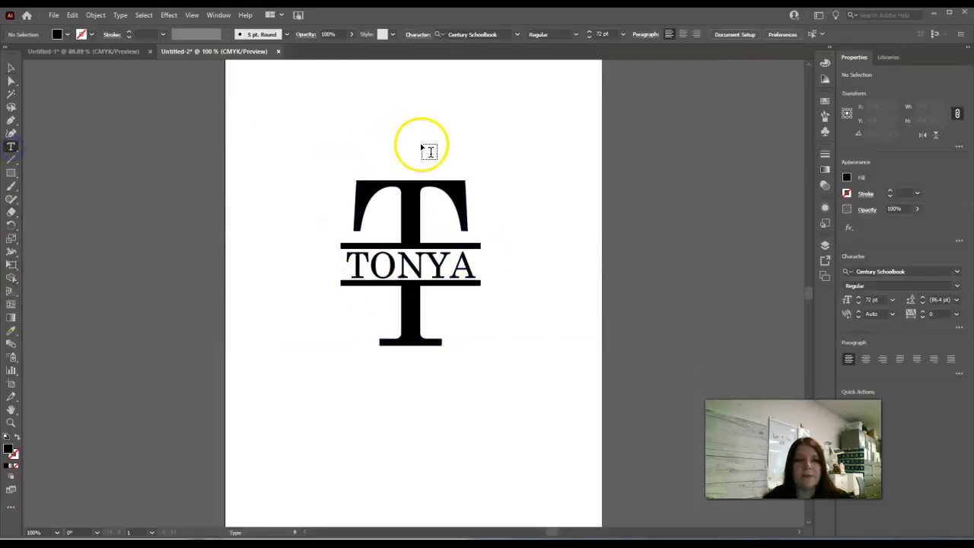
{"action": "left_click", "coordinate": [288, 161]}
{"action": "type", "text": "S"}
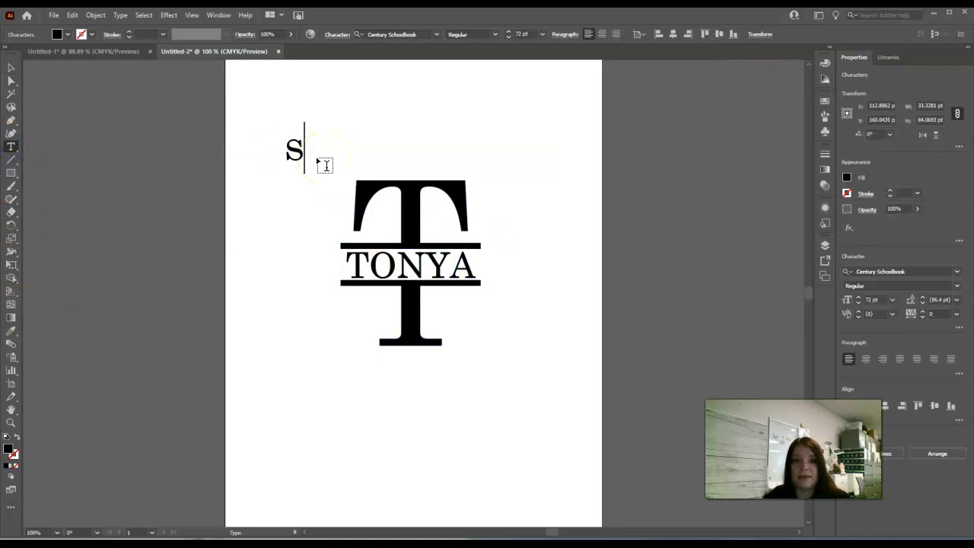
{"action": "double_click", "coordinate": [290, 149]}
{"action": "left_click", "coordinate": [437, 35]}
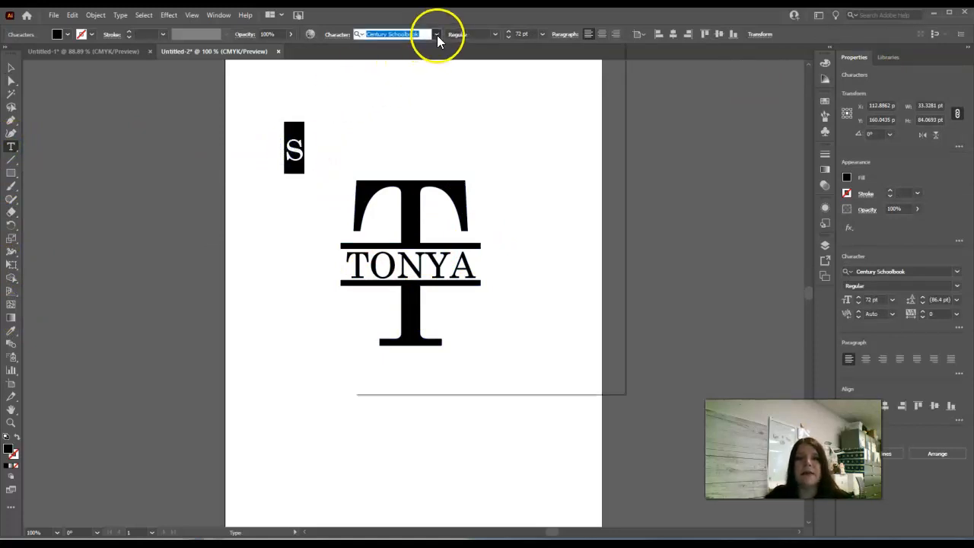
{"action": "left_click", "coordinate": [430, 113]}
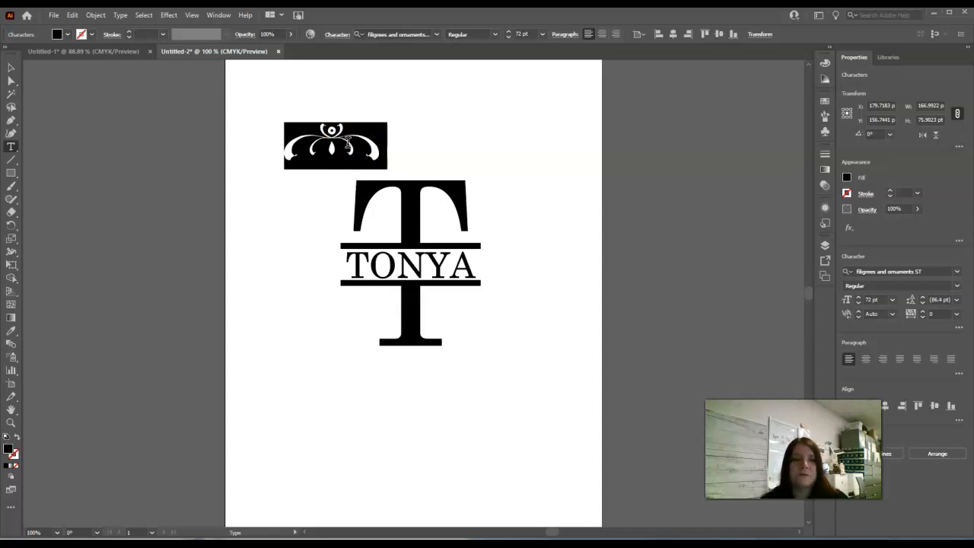
Move the filigree ornament above the T's right arm and convert it to outlines.
{"action": "left_click", "coordinate": [11, 67]}
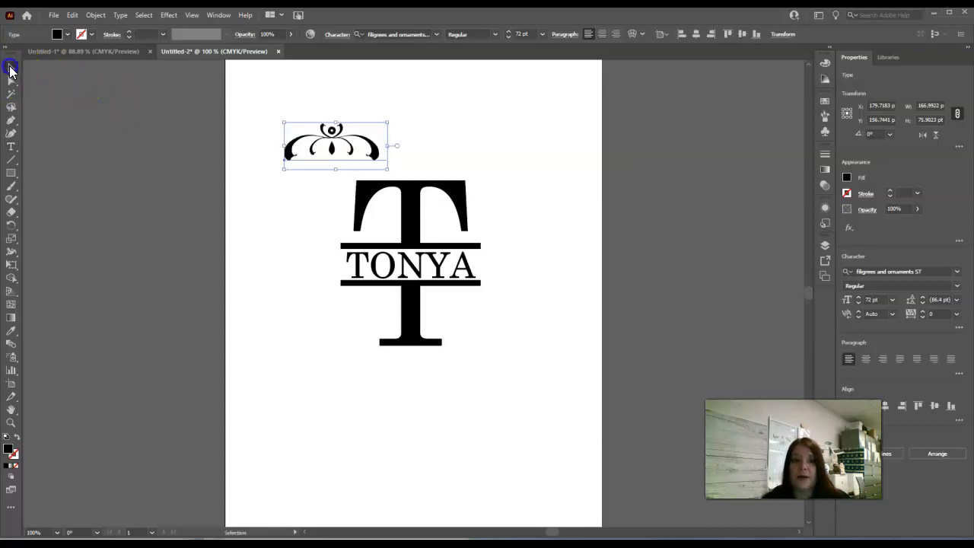
{"action": "left_click_drag", "start_coordinate": [360, 155], "coordinate": [526, 161]}
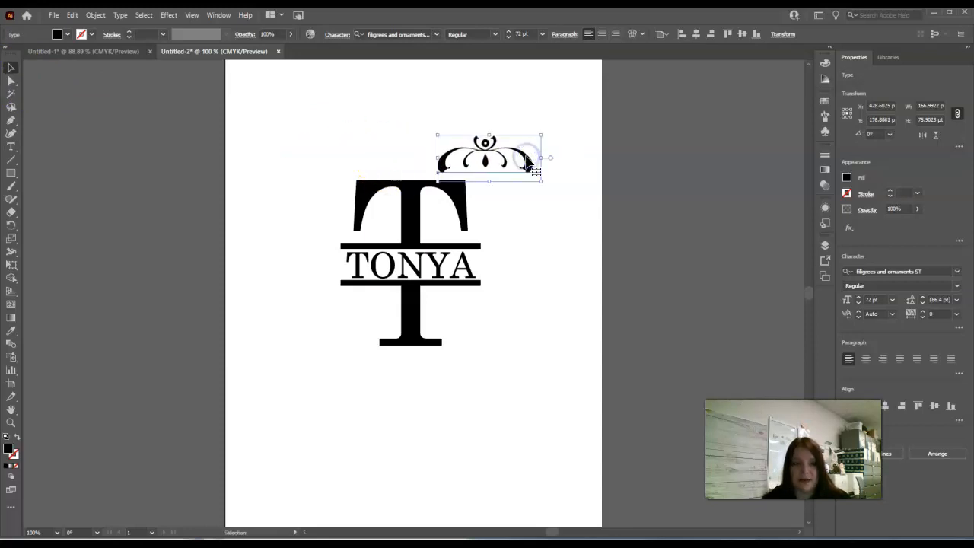
{"action": "key", "text": "ctrl+y"}
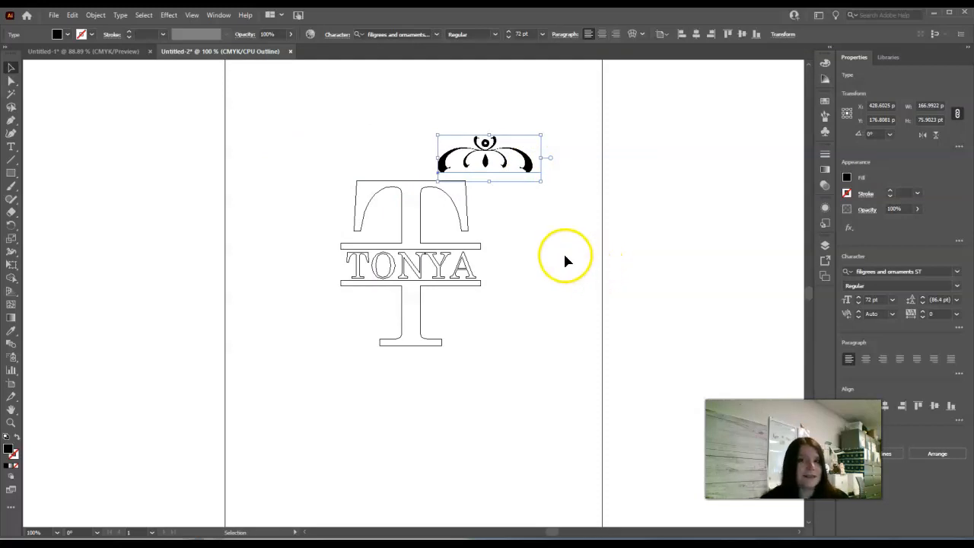
{"action": "key", "text": "ctrl+y"}
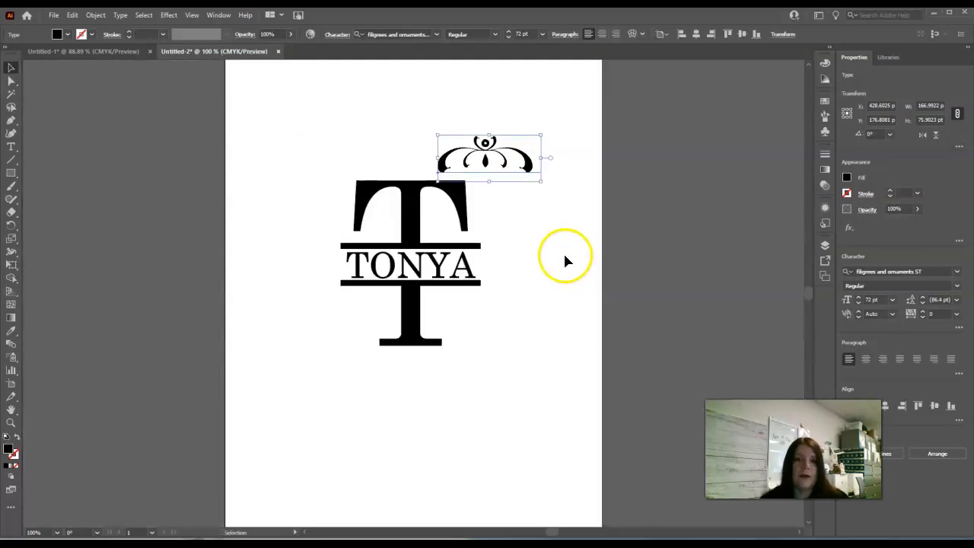
{"action": "right_click", "coordinate": [530, 168]}
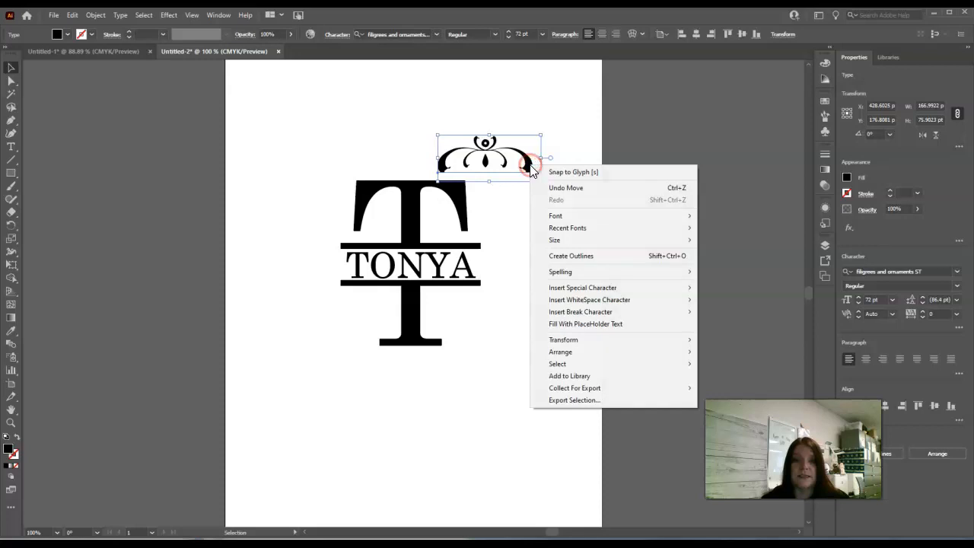
{"action": "left_click", "coordinate": [583, 257]}
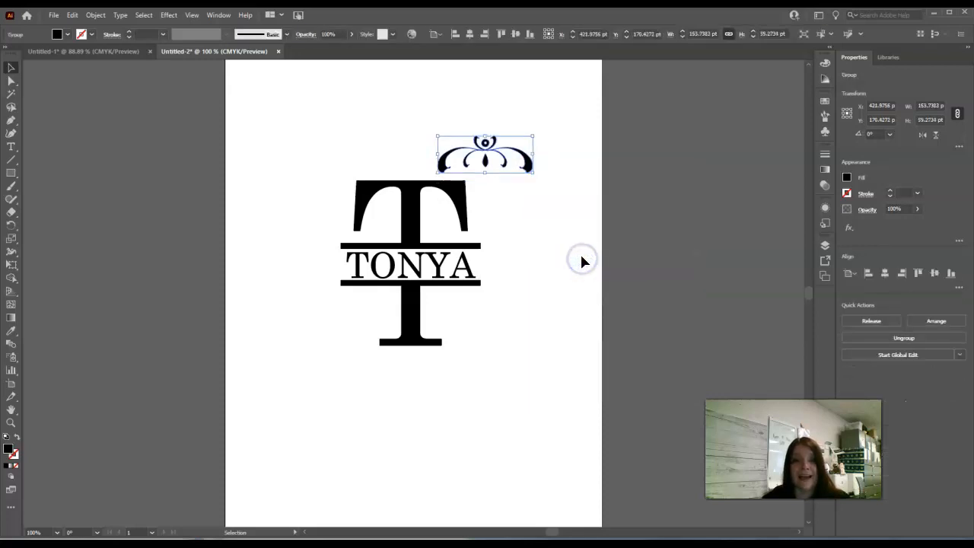
Rotate the filigree ornament about 35° counterclockwise and place it over the upper-left corner of the T.
{"action": "left_click_drag", "start_coordinate": [537, 131], "coordinate": [362, 187]}
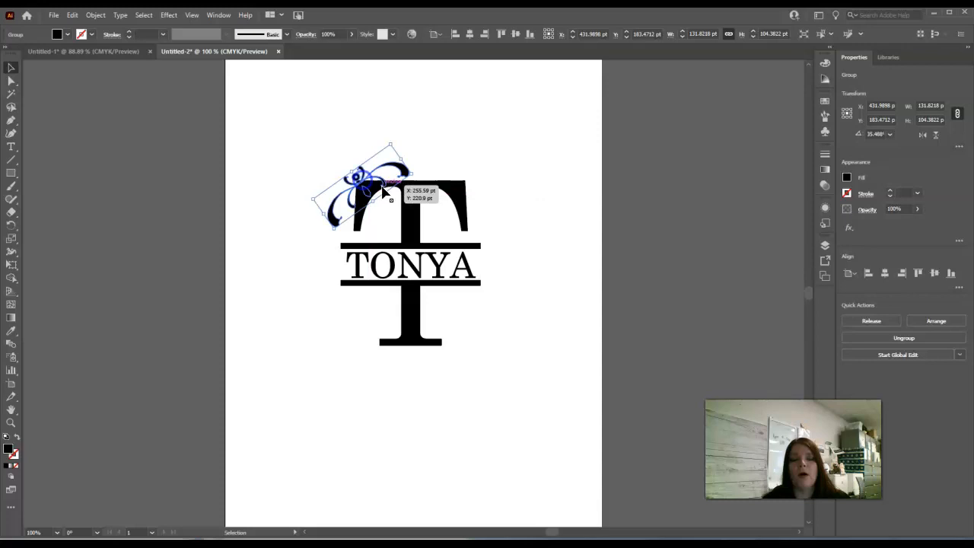
{"action": "left_click", "coordinate": [555, 232]}
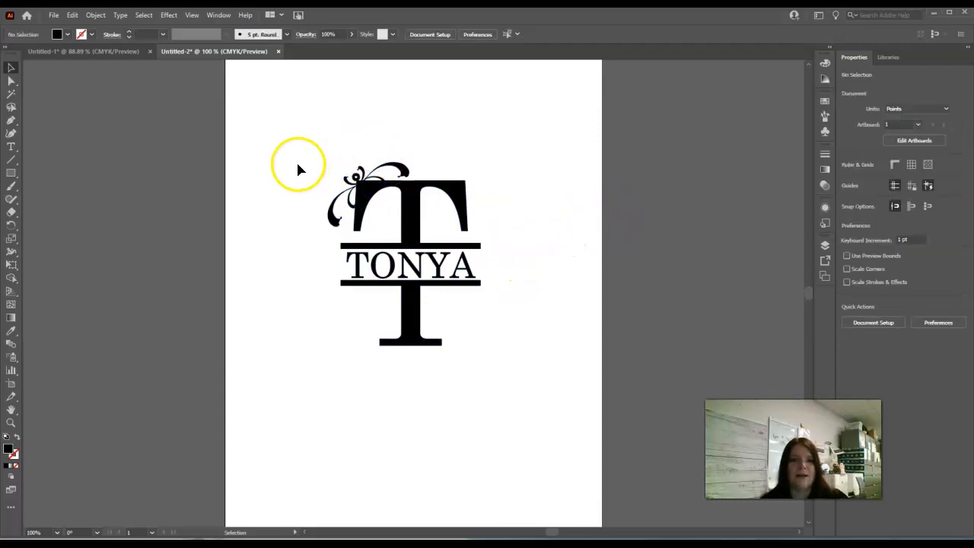
Unite the ornament with the monogram and turn the resulting group into a compound path.
{"action": "left_click_drag", "start_coordinate": [287, 121], "coordinate": [422, 234]}
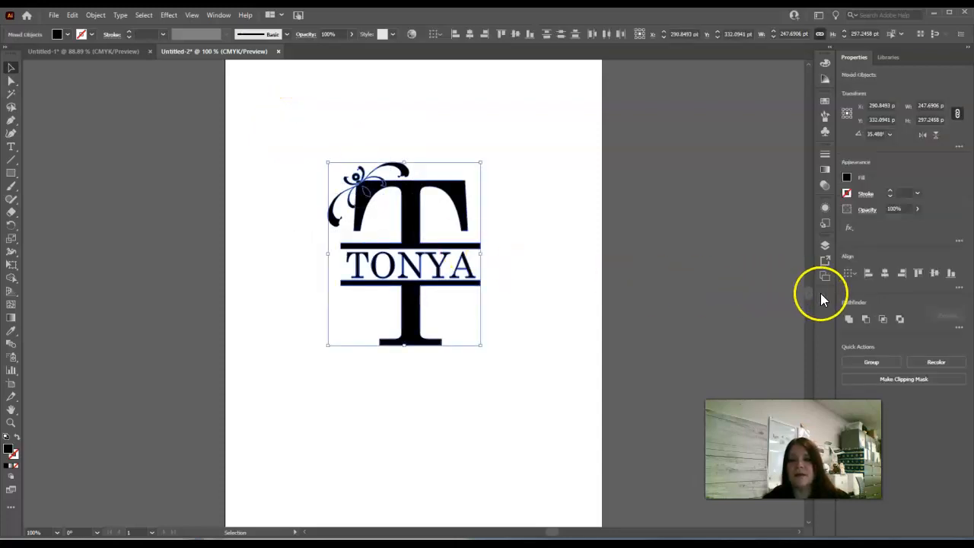
{"action": "left_click", "coordinate": [849, 319]}
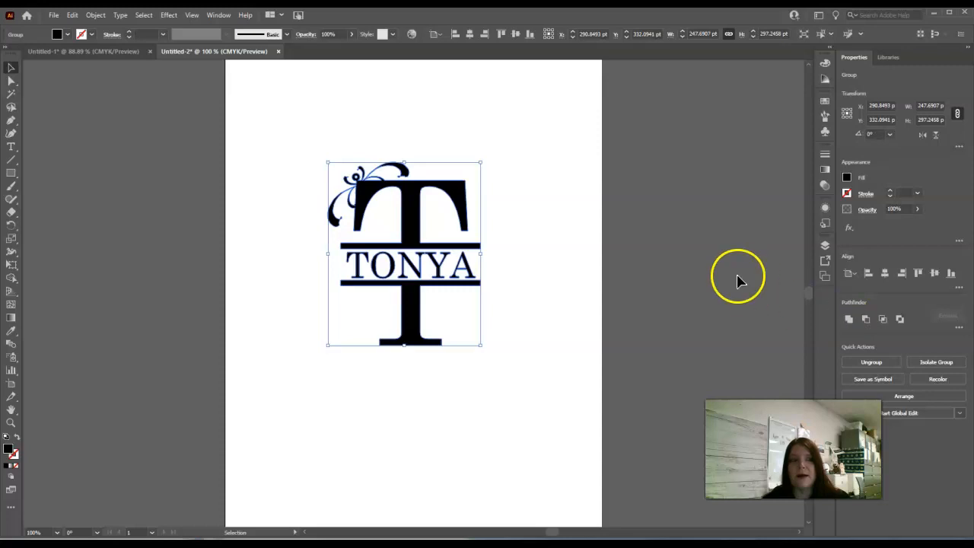
{"action": "left_click", "coordinate": [548, 225]}
{"action": "left_click", "coordinate": [396, 190]}
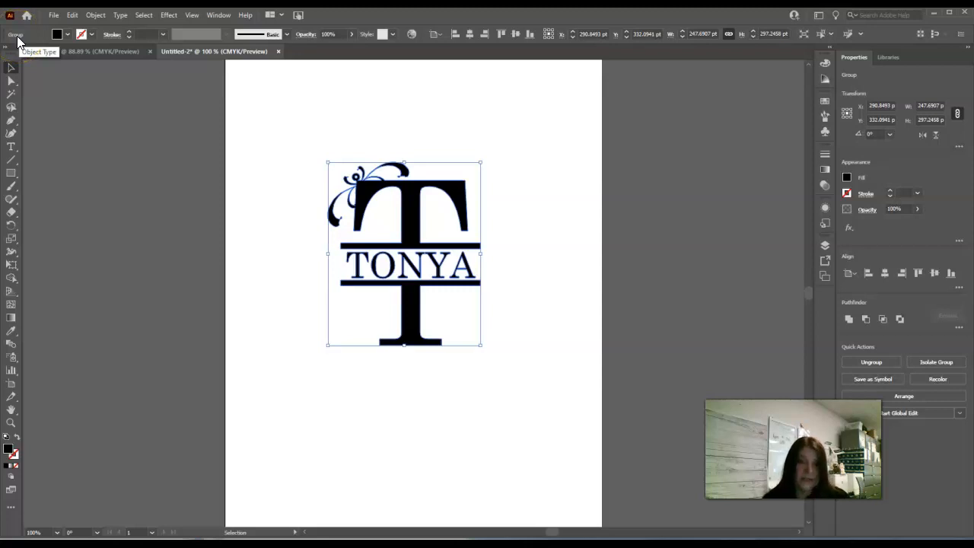
{"action": "key", "text": "ctrl+8"}
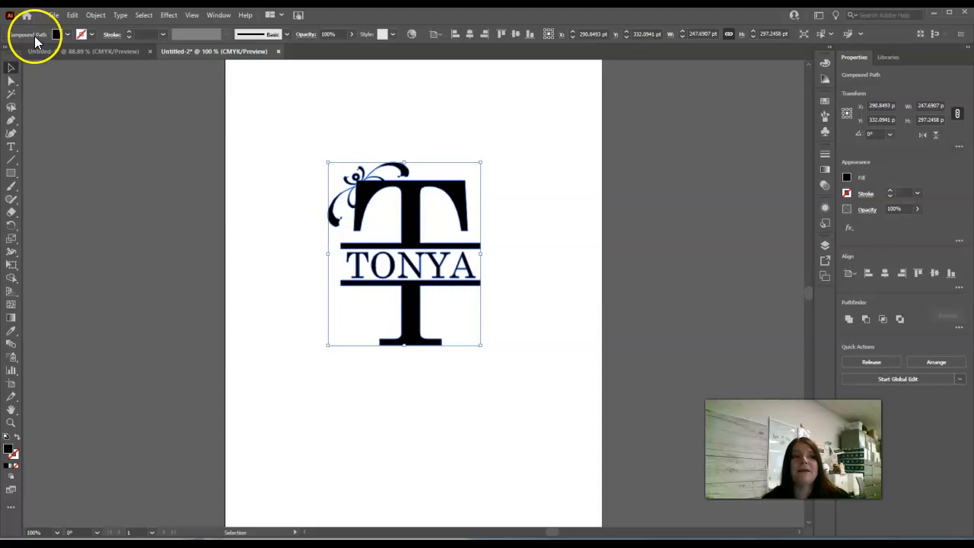
{"action": "left_click_drag", "start_coordinate": [341, 414], "coordinate": [417, 418]}
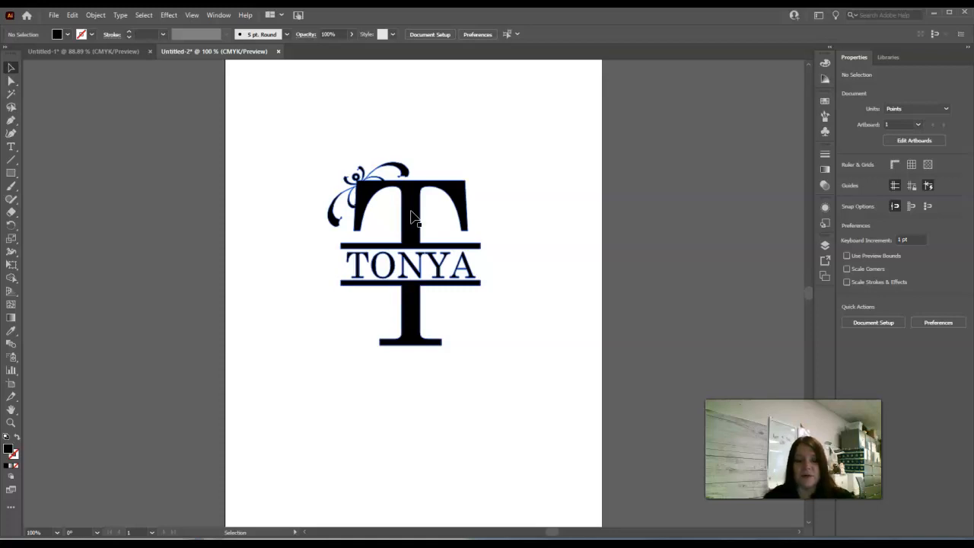
Show the transparency grid and move the whole monogram slightly up and to the left.
{"action": "left_click", "coordinate": [219, 15]}
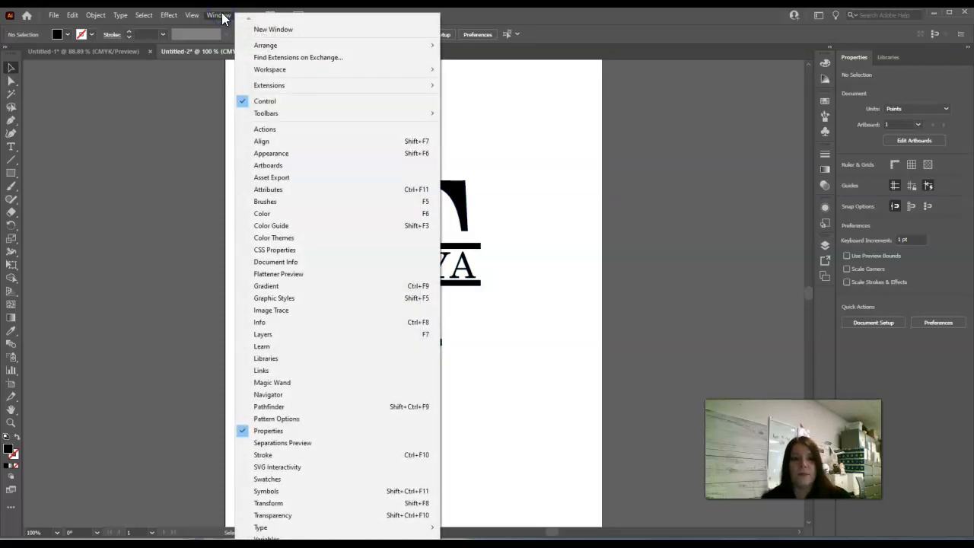
{"action": "mouse_move", "coordinate": [192, 16]}
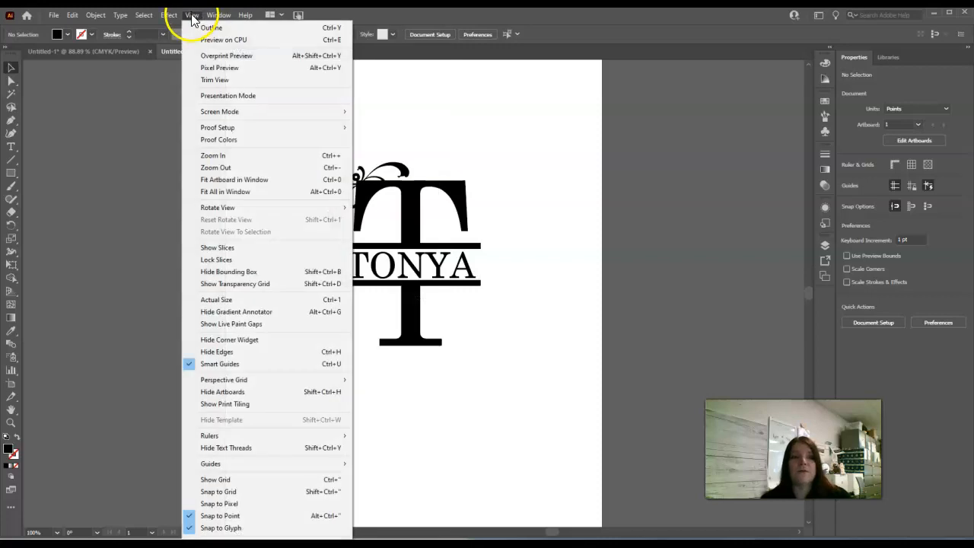
{"action": "left_click", "coordinate": [253, 288]}
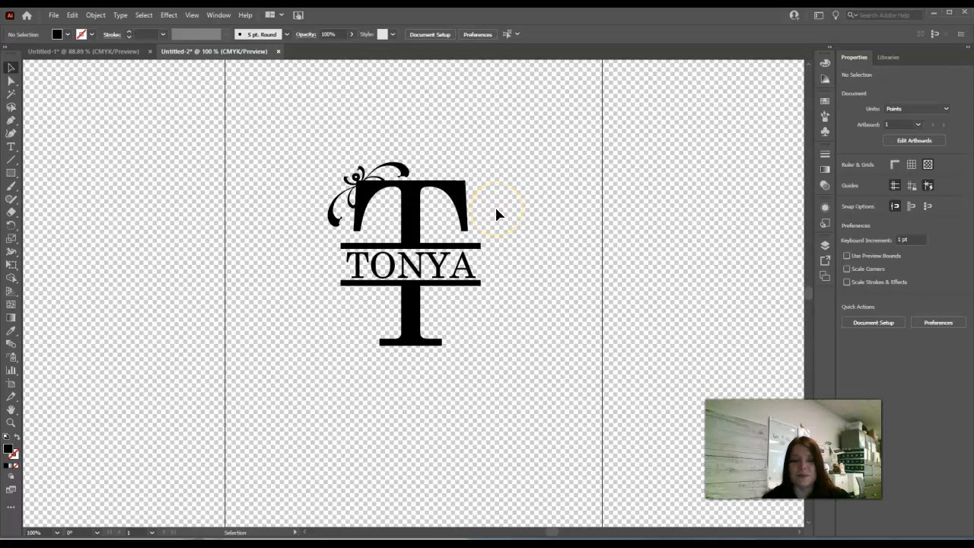
{"action": "left_click", "coordinate": [406, 220]}
{"action": "mouse_move", "coordinate": [407, 220]}
{"action": "left_mouse_down"}
{"action": "mouse_move", "coordinate": [364, 224]}
{"action": "mouse_move", "coordinate": [401, 226]}
{"action": "left_mouse_up"}
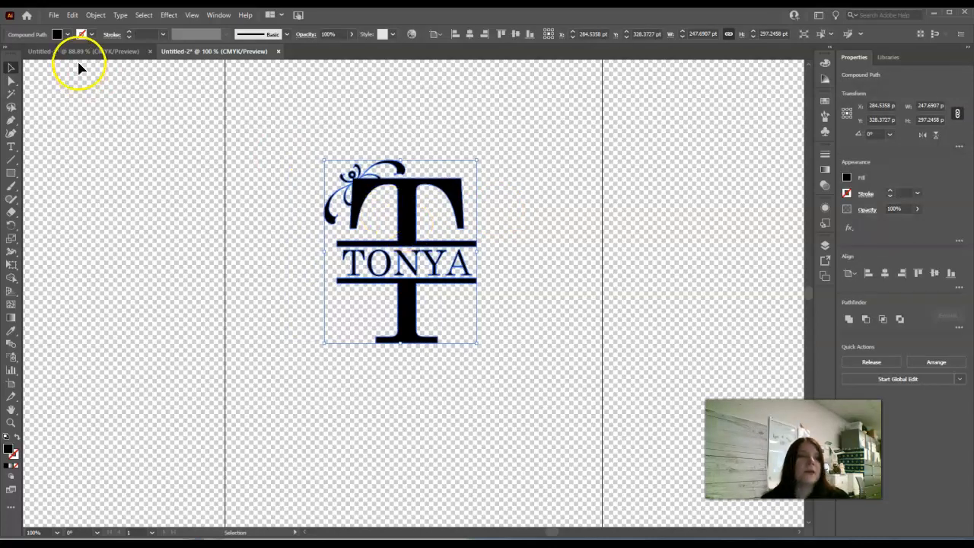
Start exporting the monogram in PNG format and choose the Pictures subfolder that carries the monogram's name as destination.
{"action": "left_click", "coordinate": [54, 15]}
{"action": "left_click", "coordinate": [91, 230]}
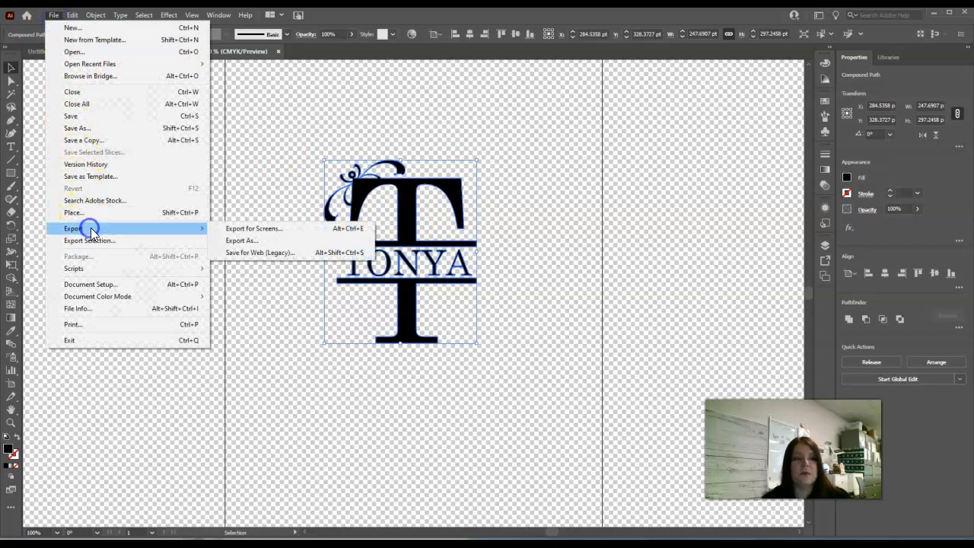
{"action": "left_click", "coordinate": [251, 242]}
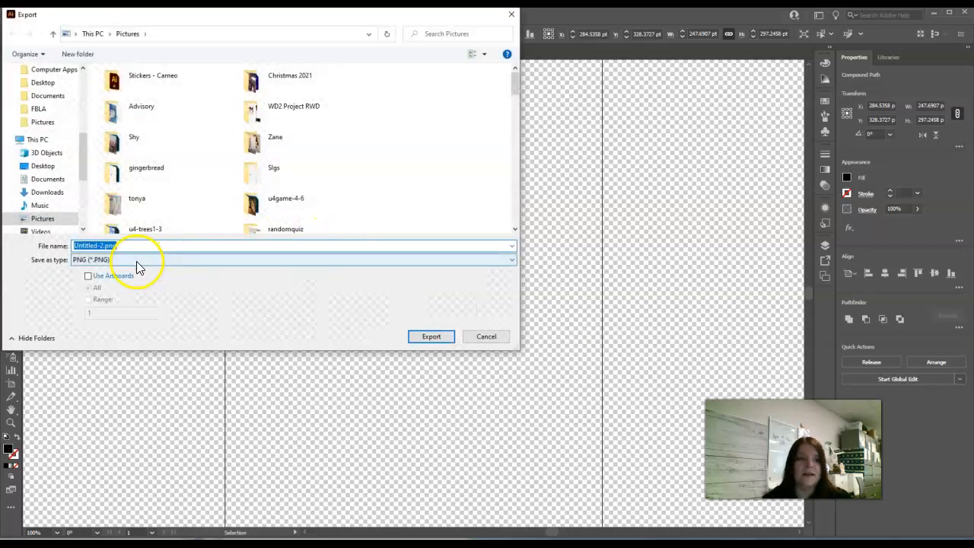
{"action": "left_click", "coordinate": [138, 267]}
{"action": "left_click", "coordinate": [110, 259]}
{"action": "left_click", "coordinate": [124, 247]}
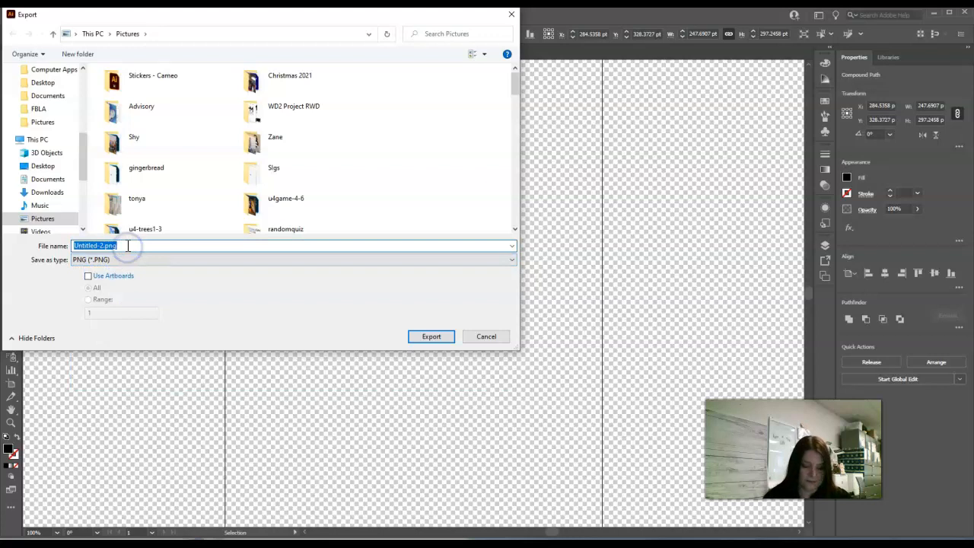
{"action": "type", "text": "Ton"}
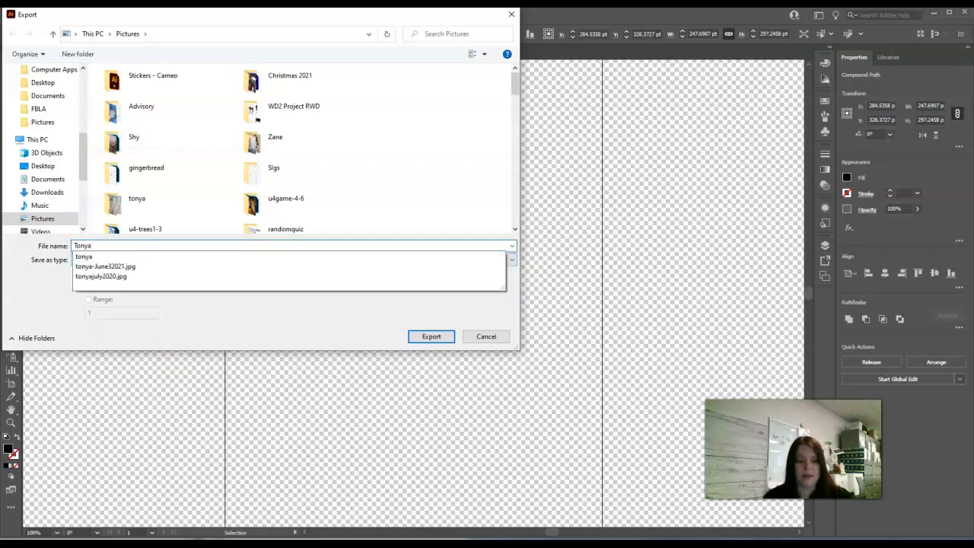
{"action": "type", "text": "ya"}
{"action": "key", "text": "Return"}
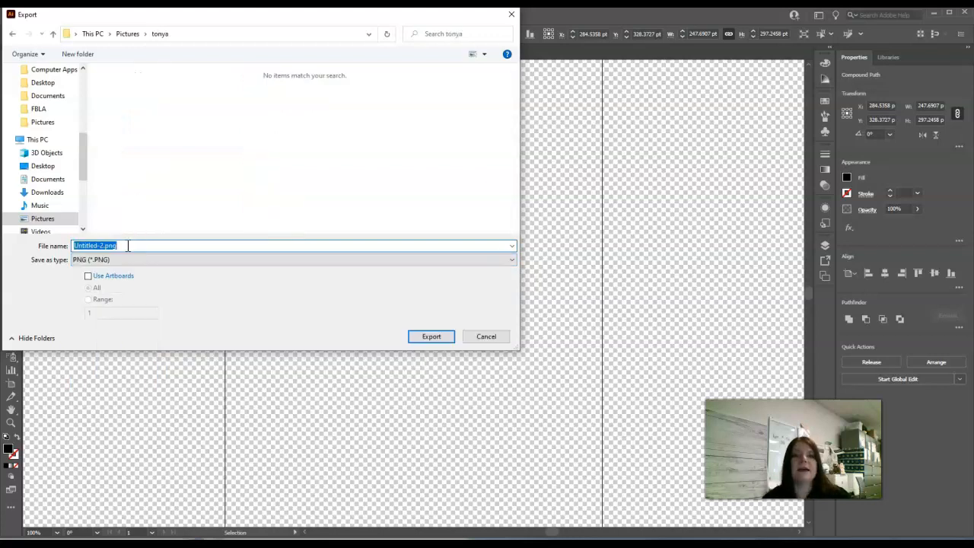
Export the monogram as Untitled-2.png at Screen (72 ppi) resolution with type-optimized anti-aliasing and a transparent background.
{"action": "left_click", "coordinate": [431, 338]}
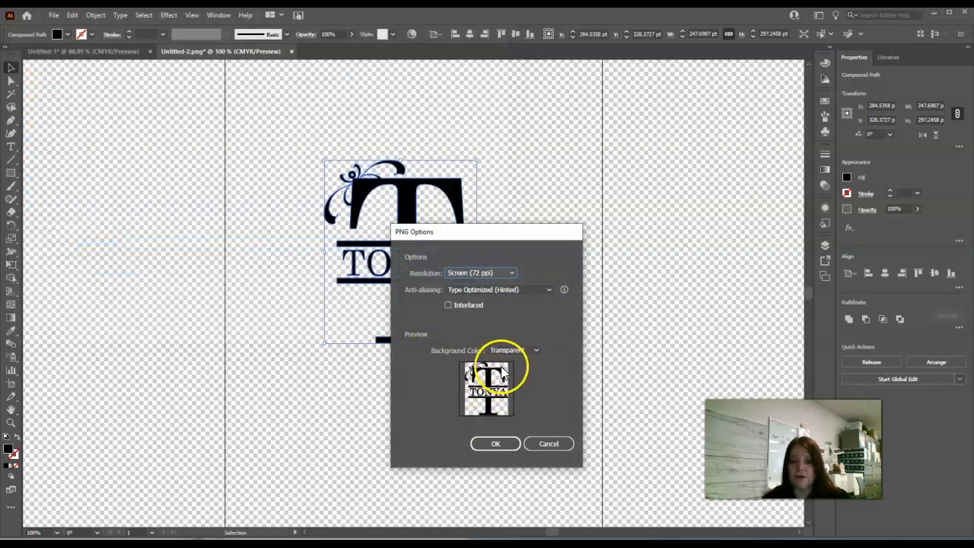
{"action": "left_click", "coordinate": [496, 444]}
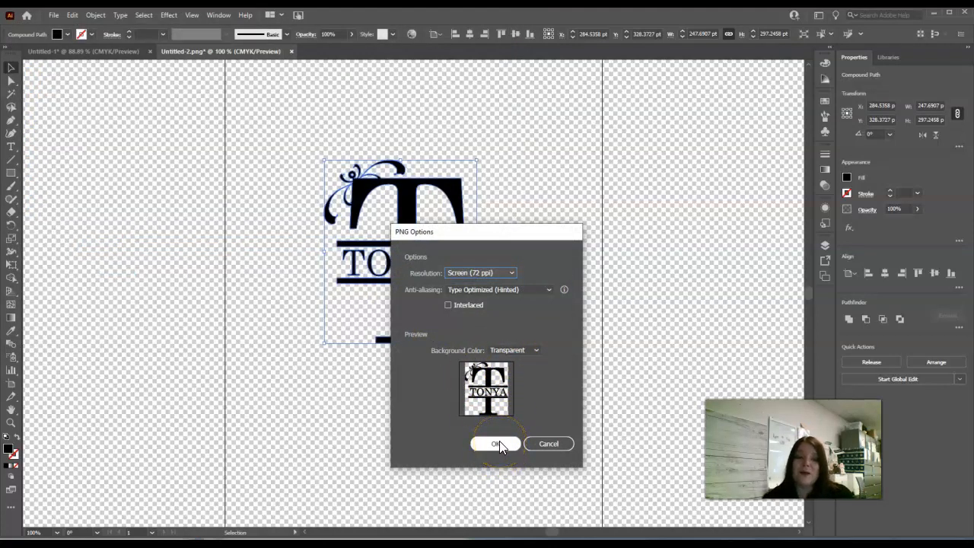
{"action": "left_click", "coordinate": [508, 446]}
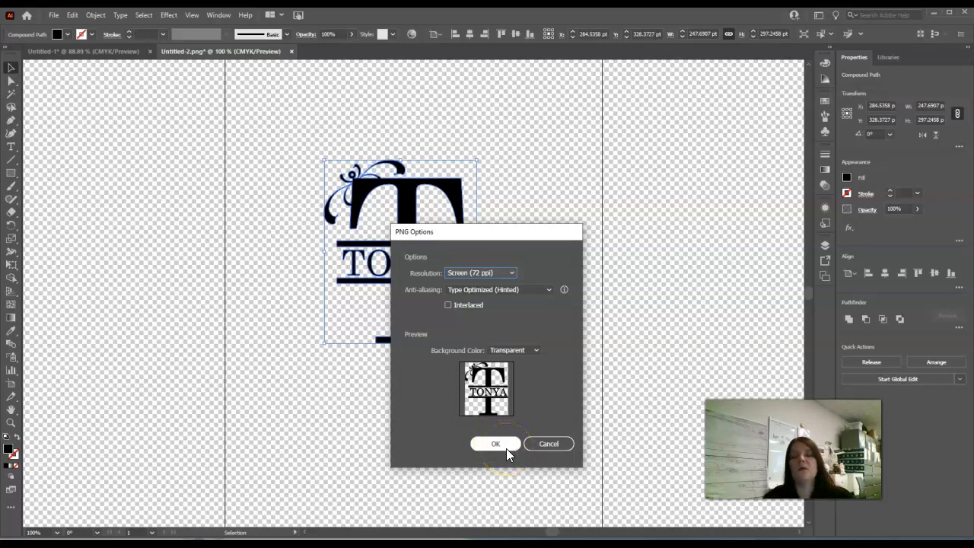
{"action": "left_click", "coordinate": [506, 448]}
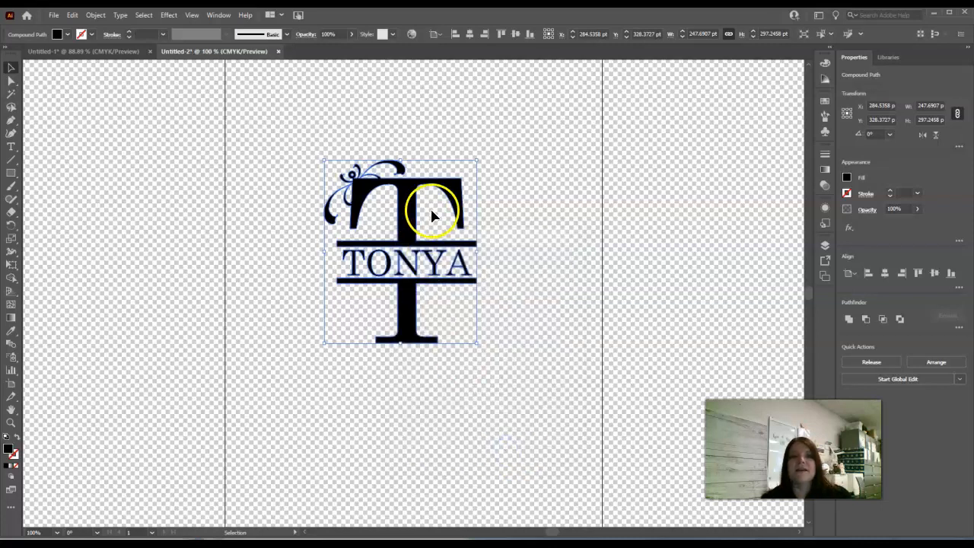
Examine the file formats available for exporting the monogram, and leave without exporting again.
{"action": "left_click", "coordinate": [53, 15]}
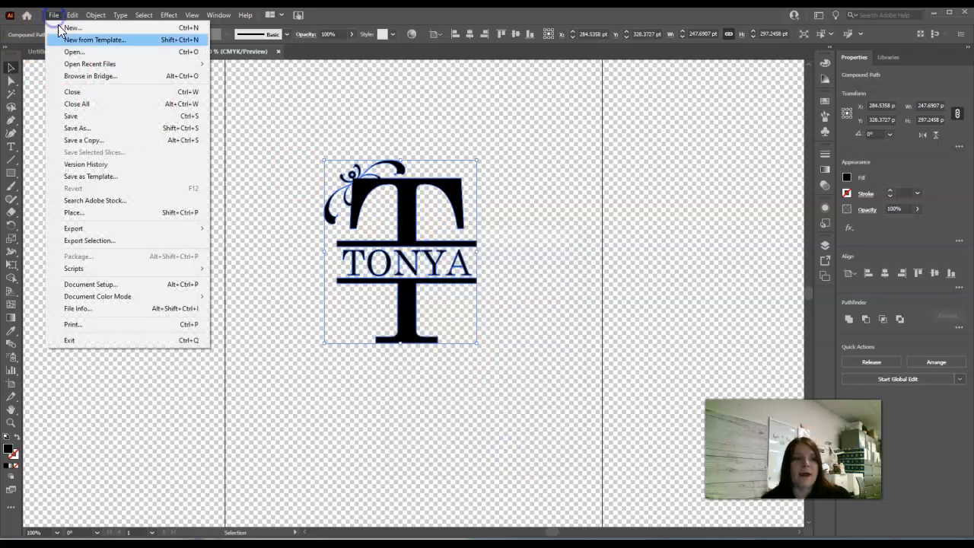
{"action": "mouse_move", "coordinate": [92, 230]}
{"action": "left_click", "coordinate": [243, 240]}
{"action": "left_click", "coordinate": [129, 259]}
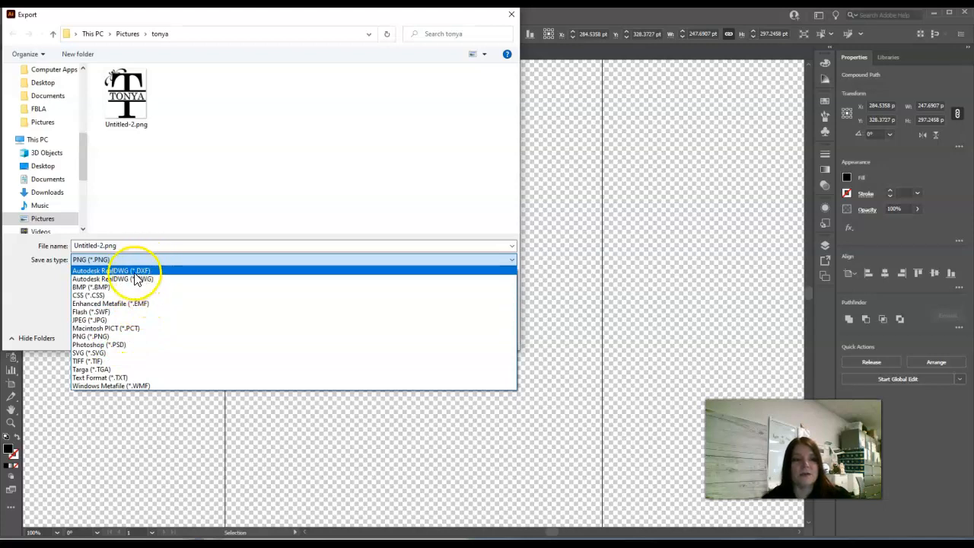
{"action": "left_click", "coordinate": [262, 198]}
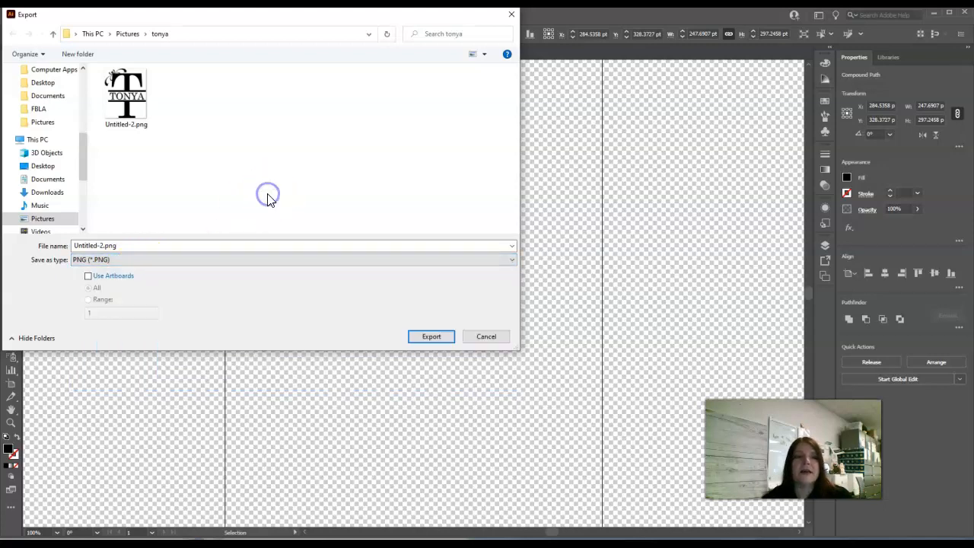
{"action": "left_click", "coordinate": [487, 337]}
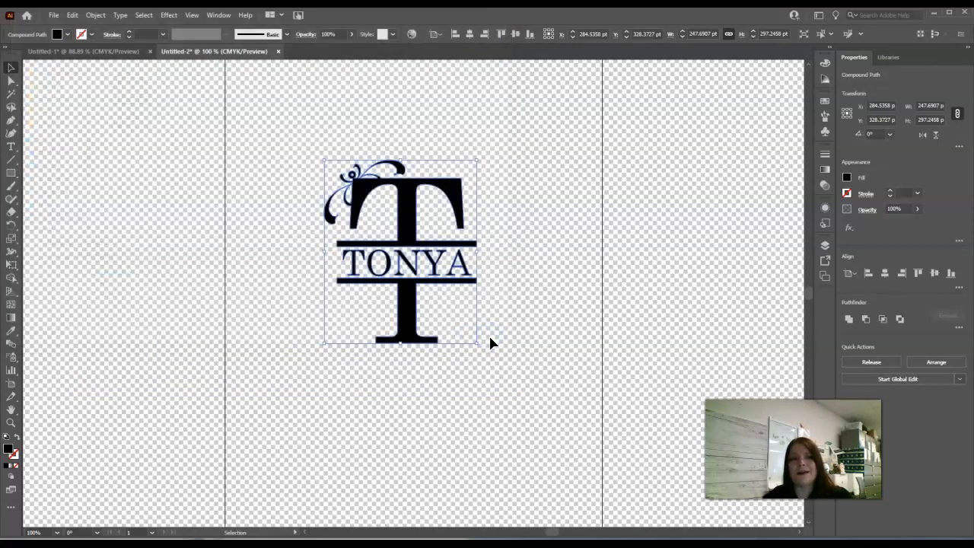